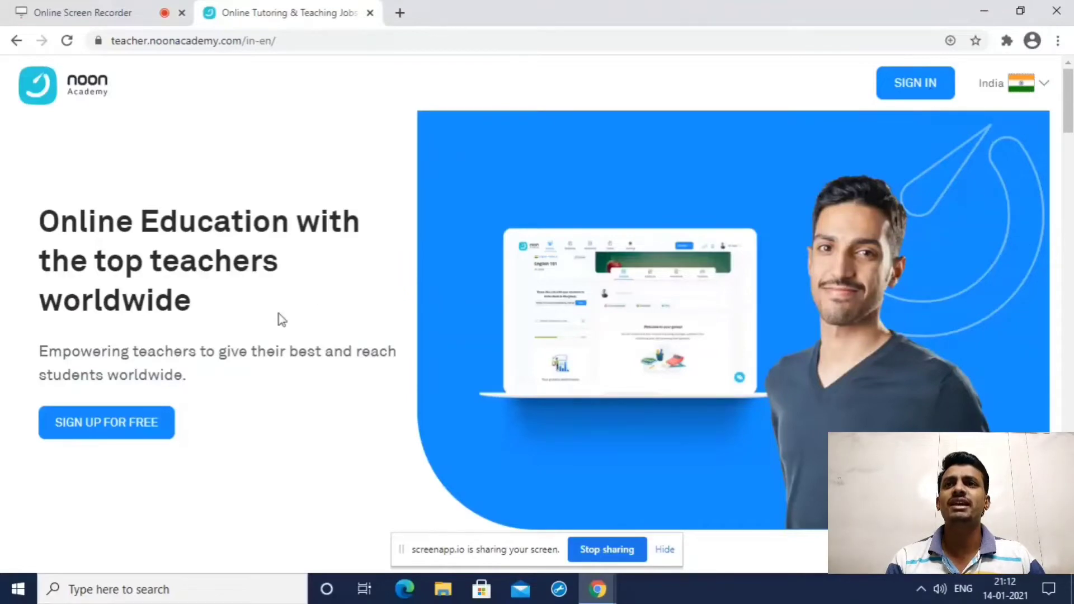
Start a free teacher signup and verify the phone number with the SMS one-time code
{"action": "left_click", "coordinate": [101, 431]}
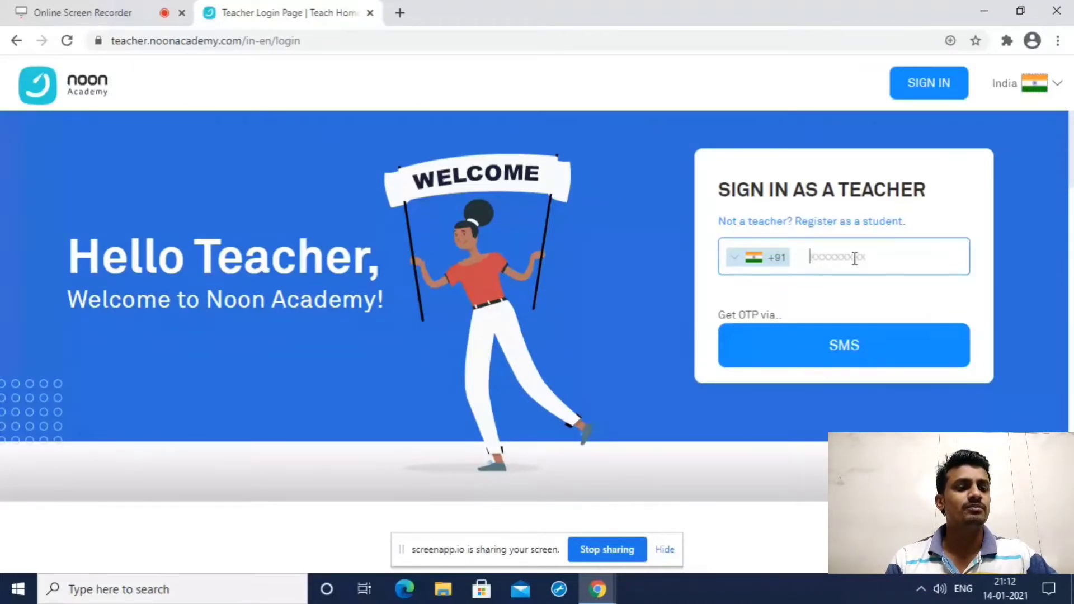
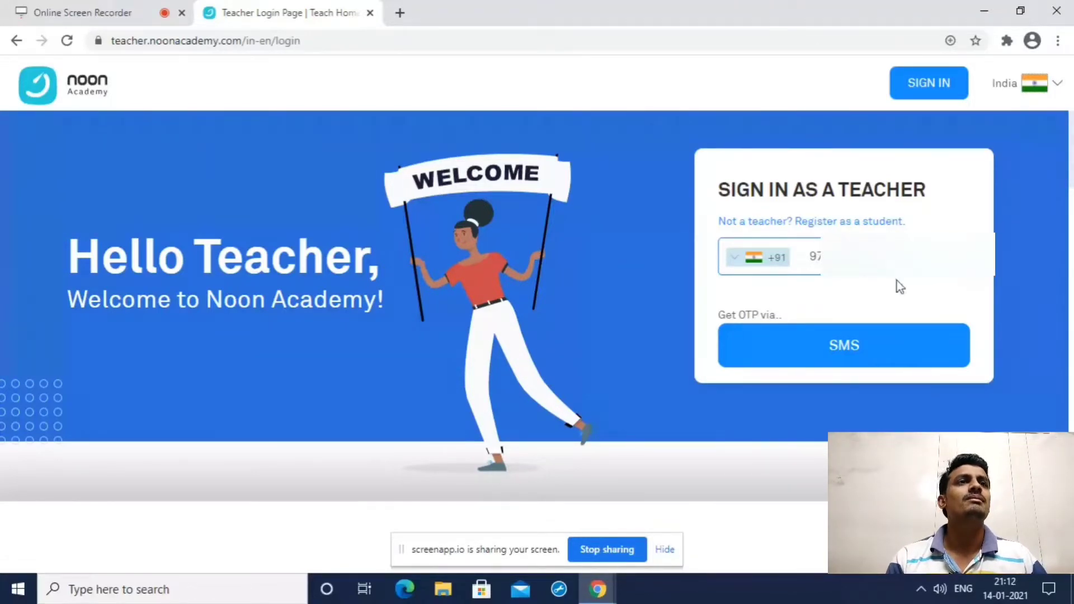
{"action": "left_click", "coordinate": [856, 353]}
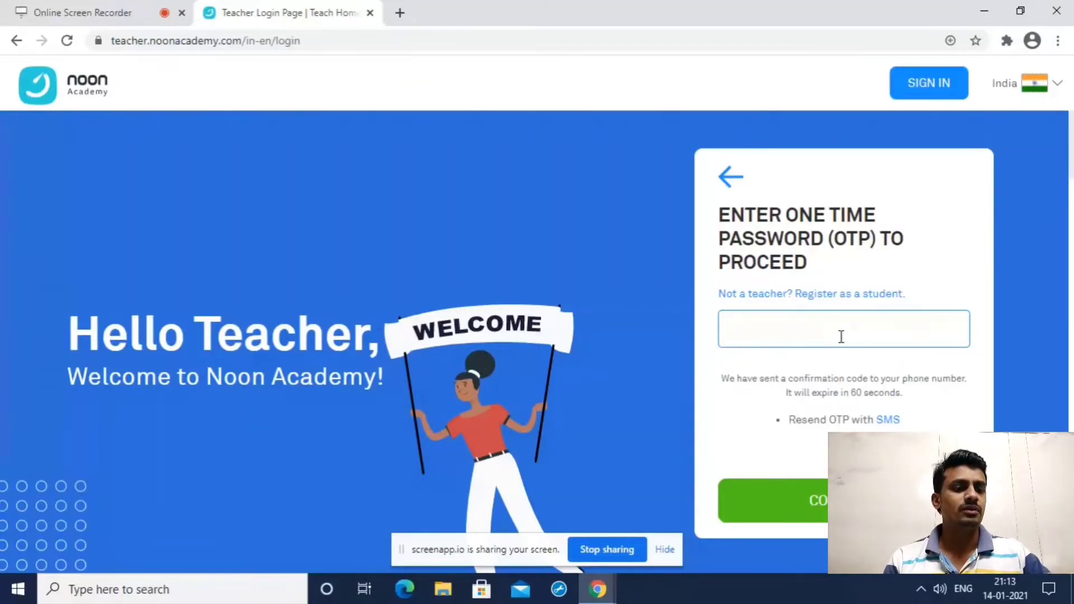
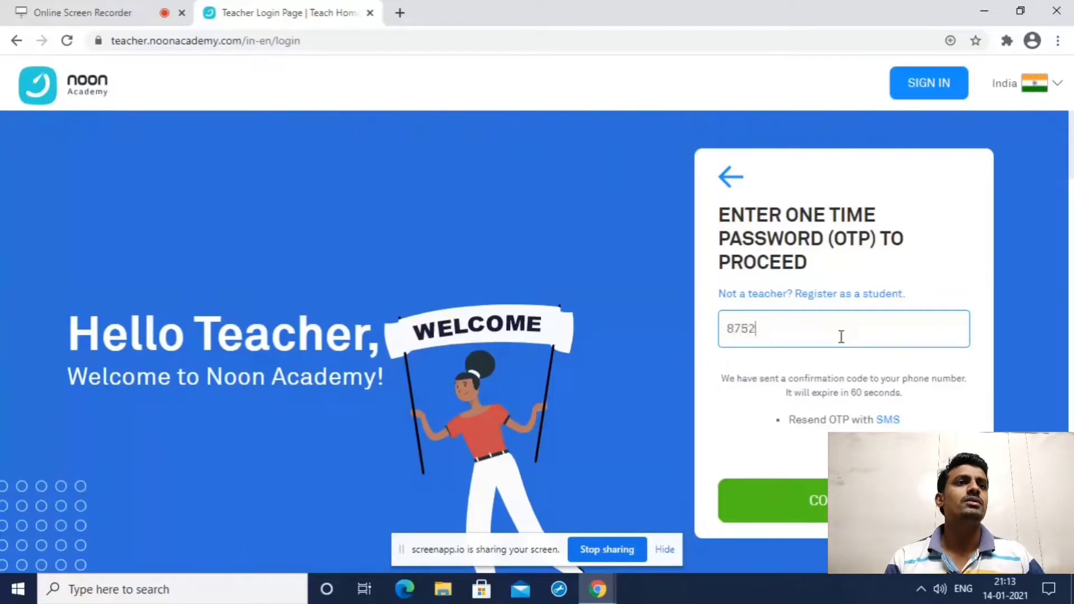
{"action": "left_click", "coordinate": [825, 511]}
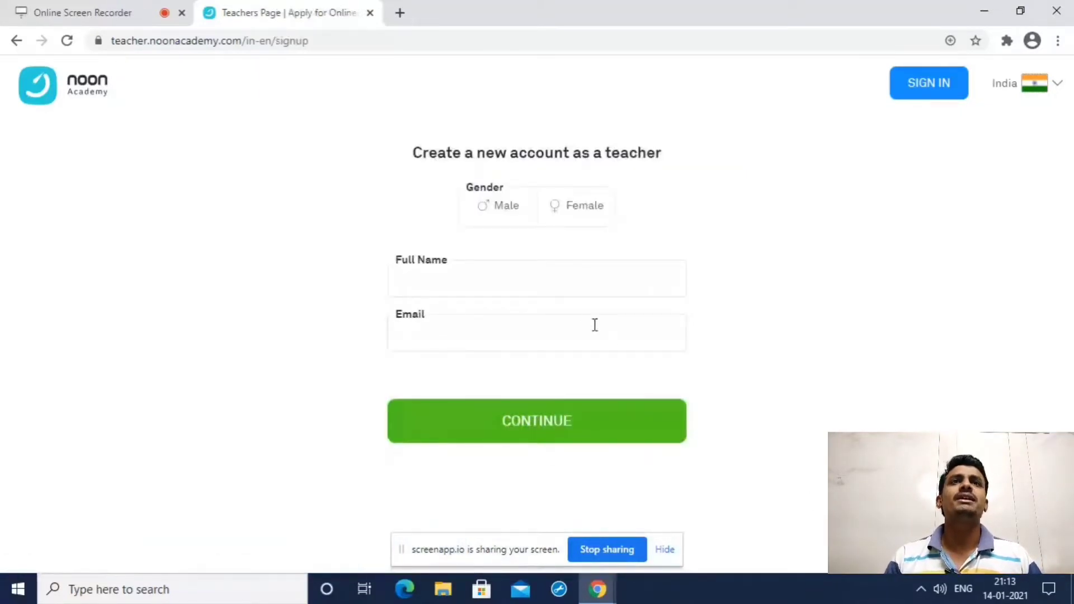
Enter Male as gender plus the teacher's full name and e-mail address, then submit
{"action": "left_click", "coordinate": [483, 219]}
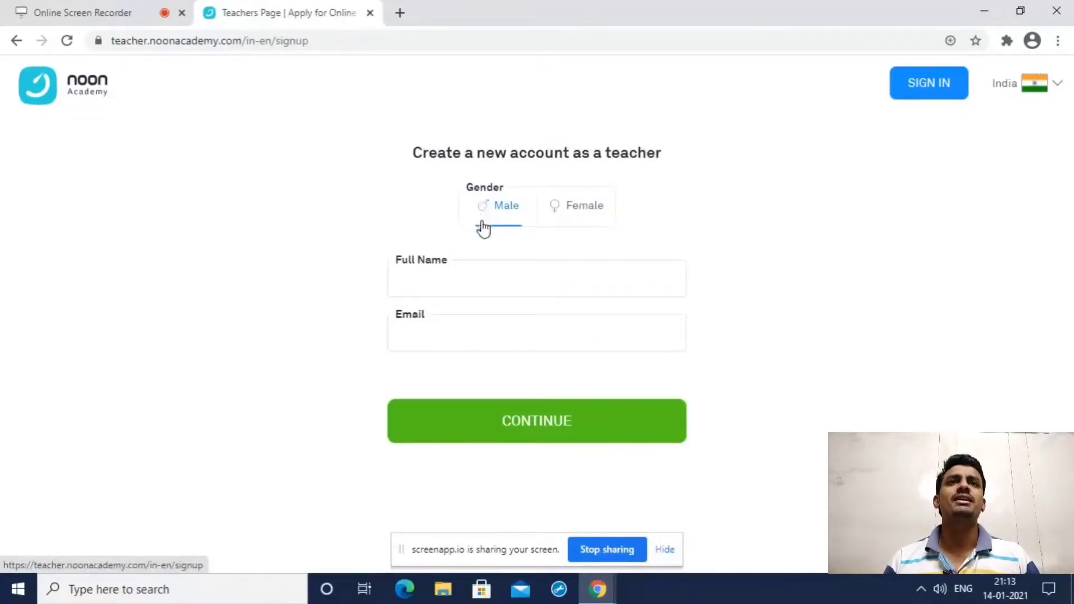
{"action": "left_click", "coordinate": [473, 287]}
{"action": "type", "text": "Netaji"}
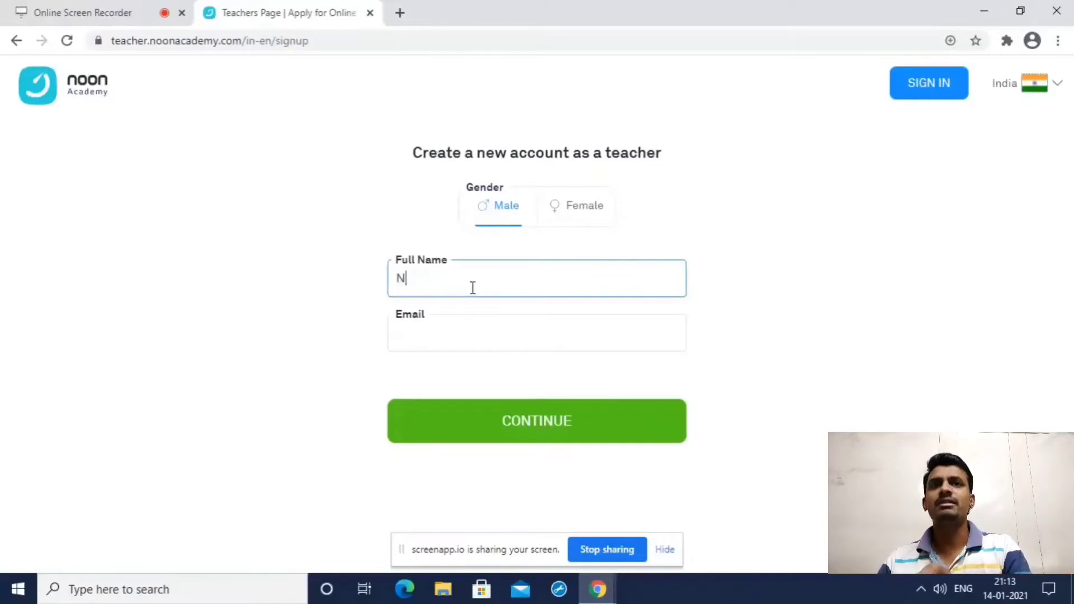
{"action": "left_click", "coordinate": [422, 334]}
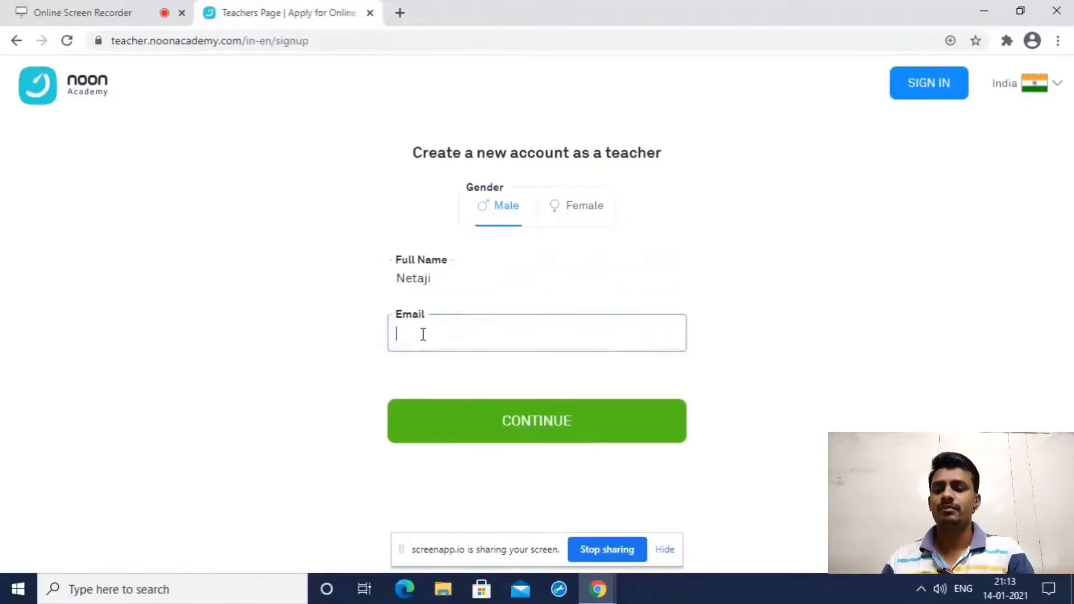
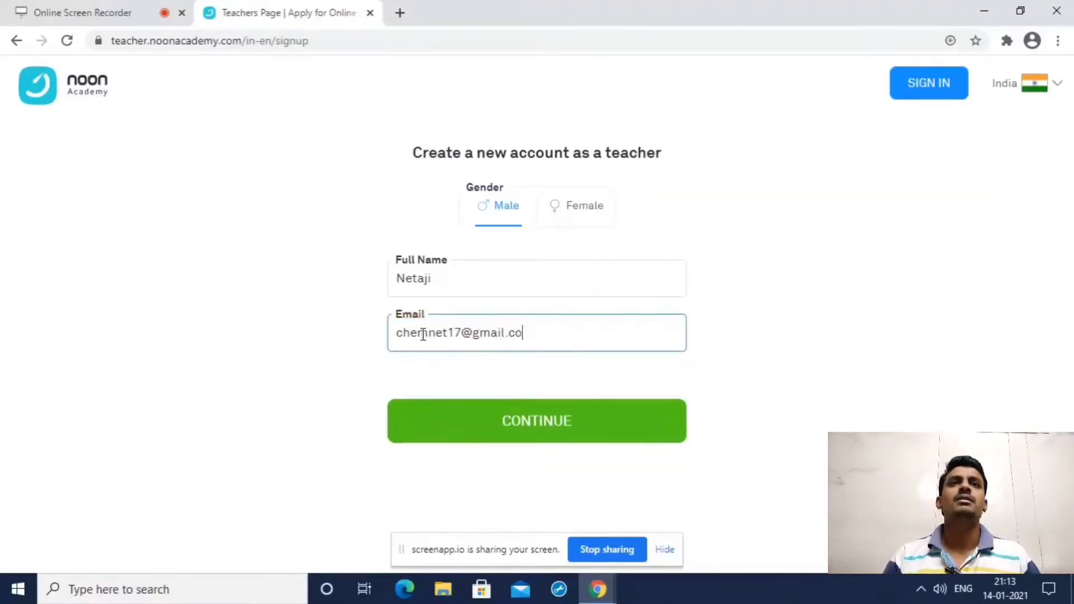
{"action": "left_click", "coordinate": [520, 421]}
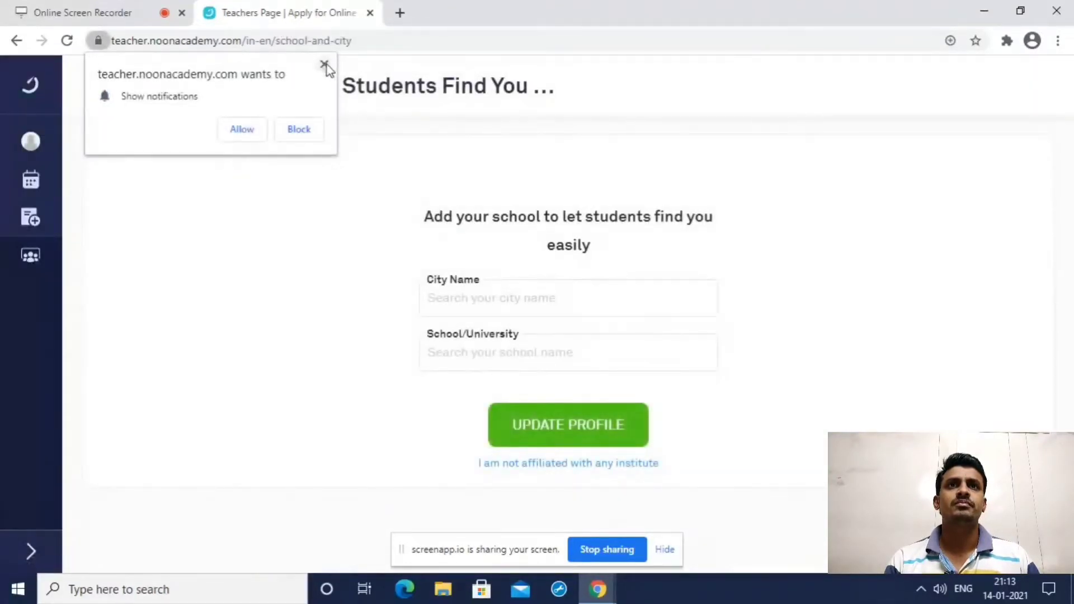
Dismiss the notification prompt and set the teacher's city to Pune
{"action": "left_click", "coordinate": [325, 65]}
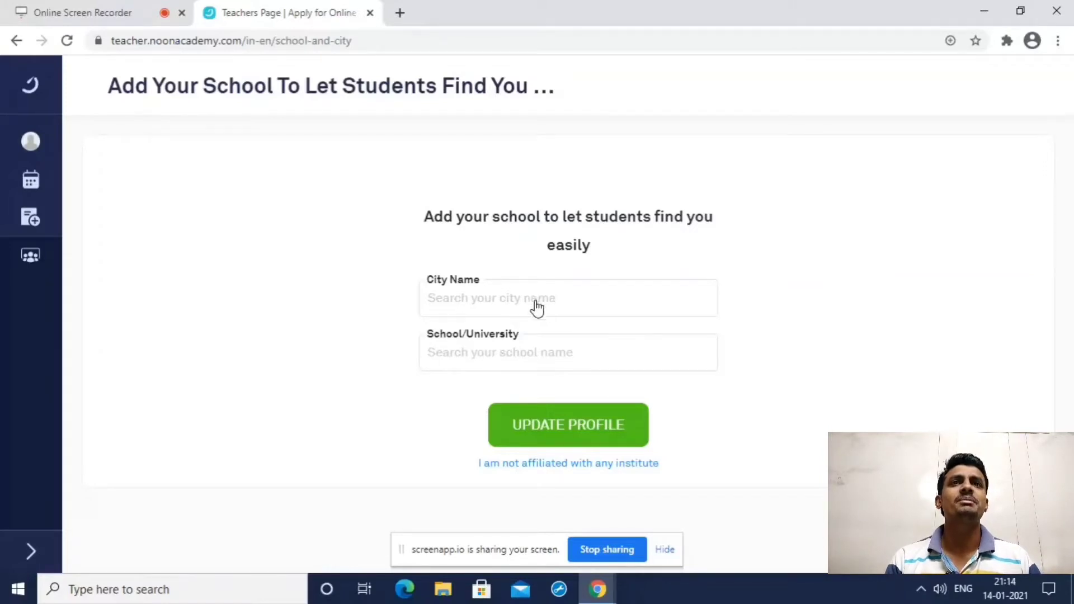
{"action": "left_click", "coordinate": [537, 305]}
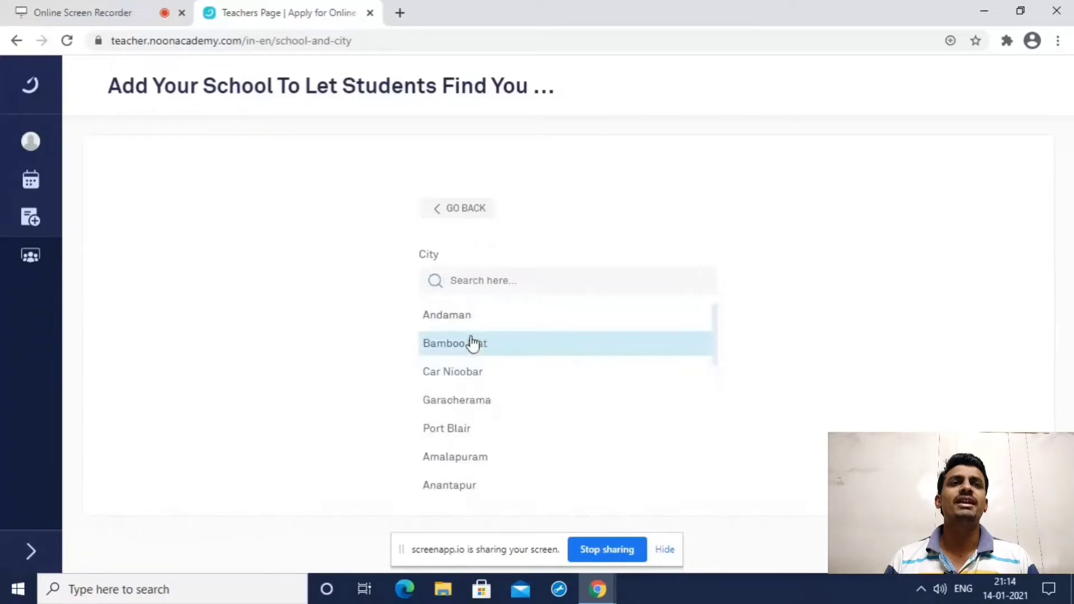
{"action": "scroll", "coordinate": [499, 373], "scroll_direction": "down", "scroll_amount": 5}
{"action": "type", "text": "pune"}
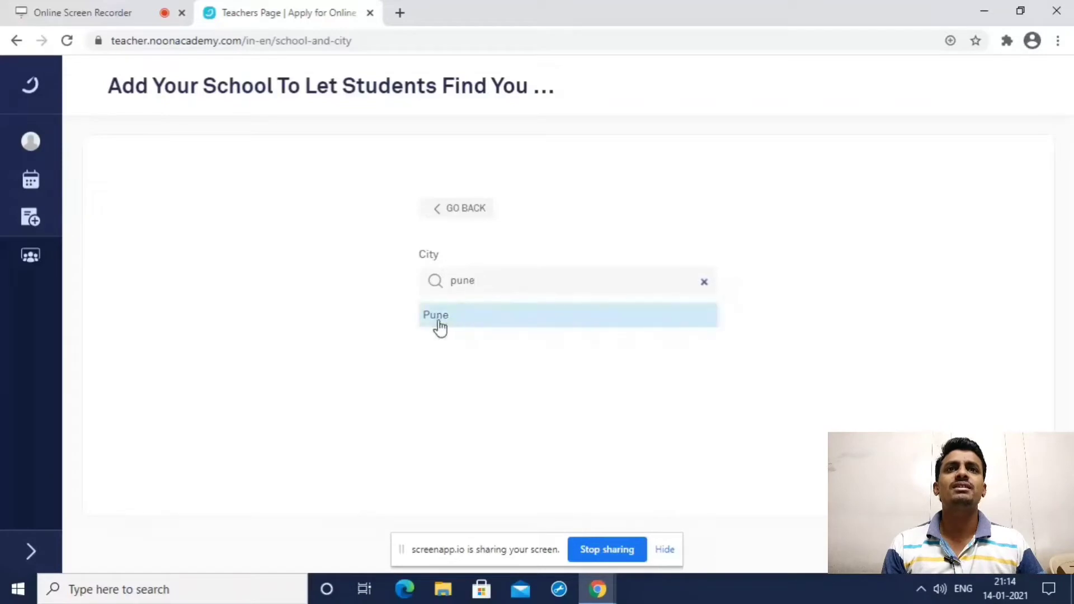
{"action": "left_click", "coordinate": [437, 318]}
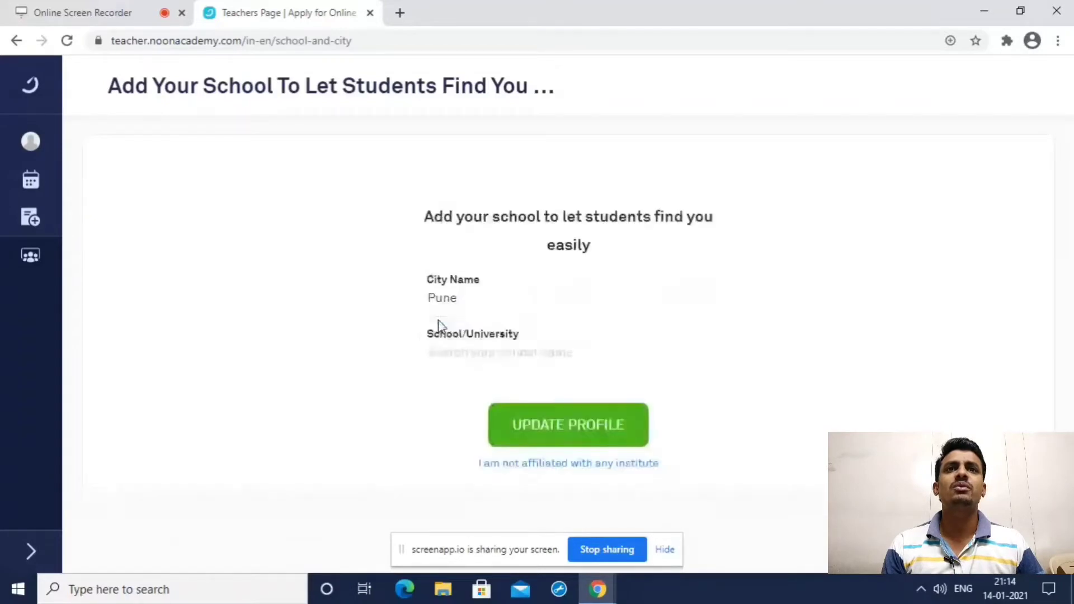
Choose Savitribai phule pune university as the school and update the profile
{"action": "left_click", "coordinate": [463, 362]}
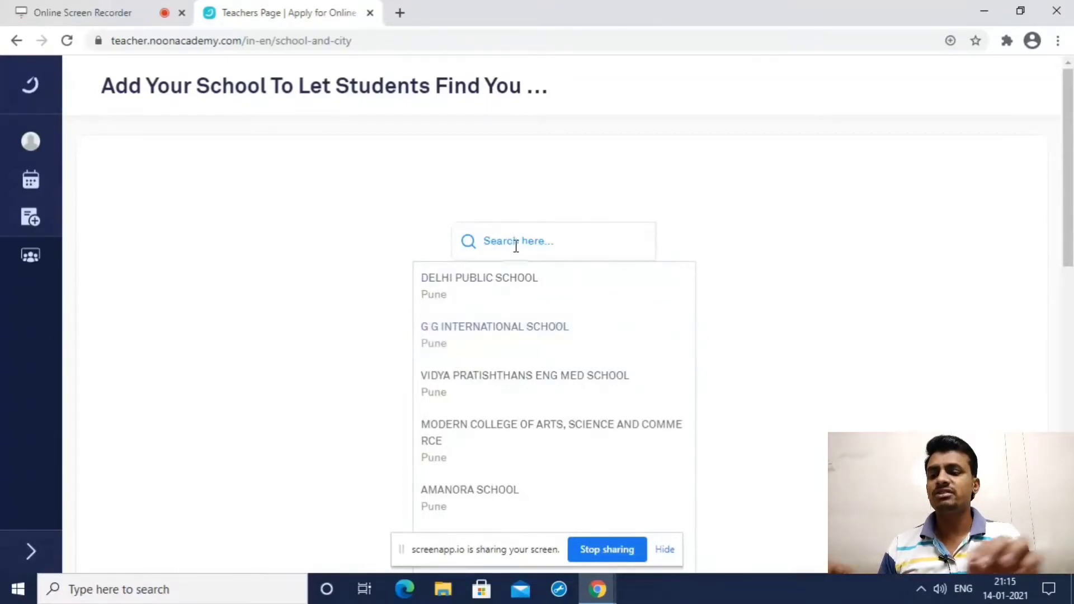
{"action": "type", "text": "P"}
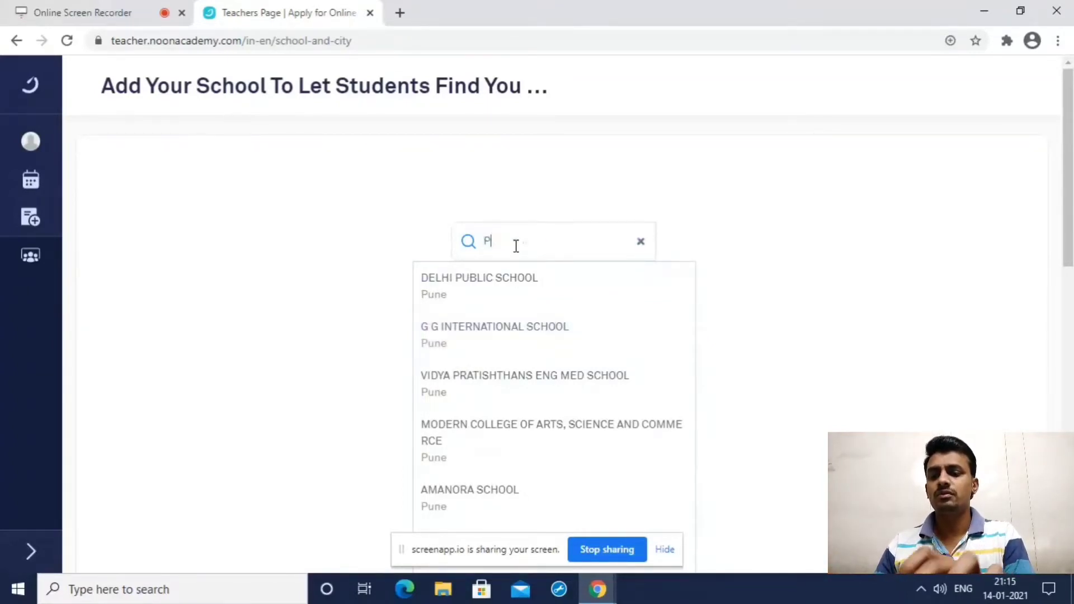
{"action": "type", "text": "une enivers"}
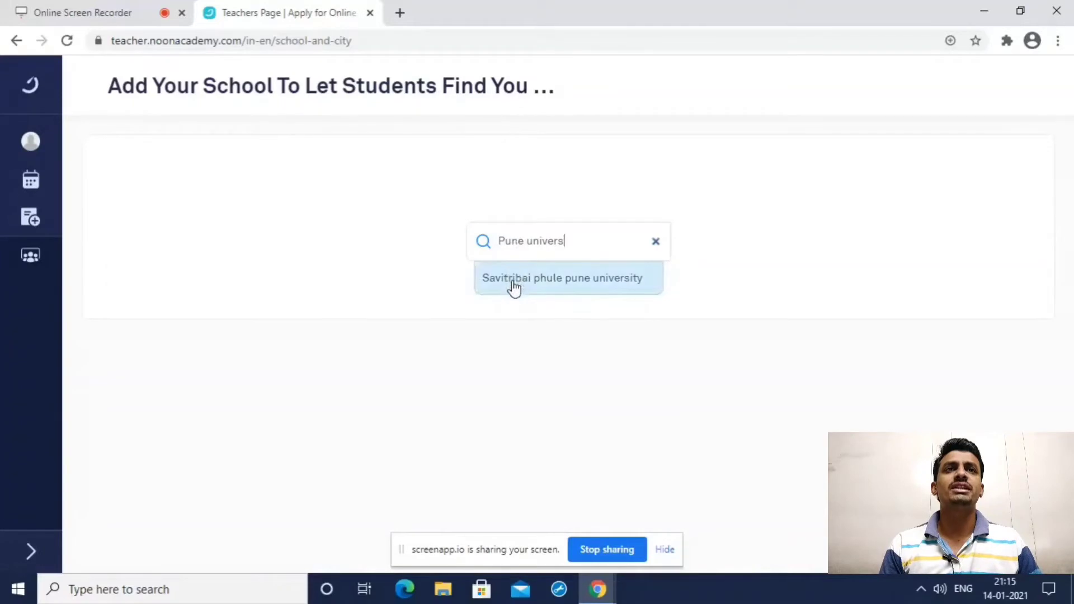
{"action": "left_click", "coordinate": [512, 287]}
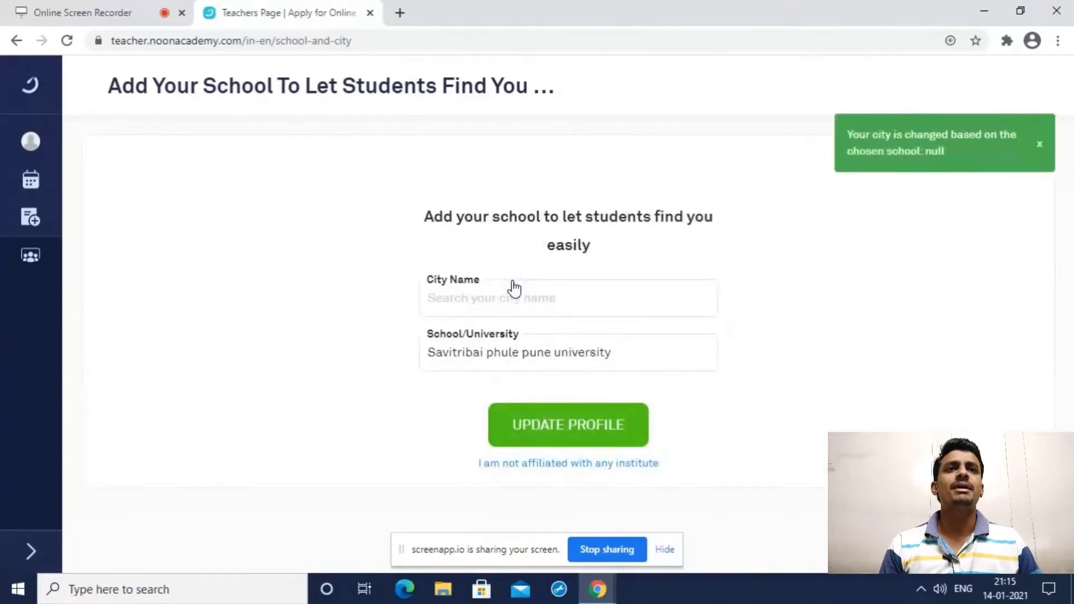
{"action": "left_click", "coordinate": [555, 435]}
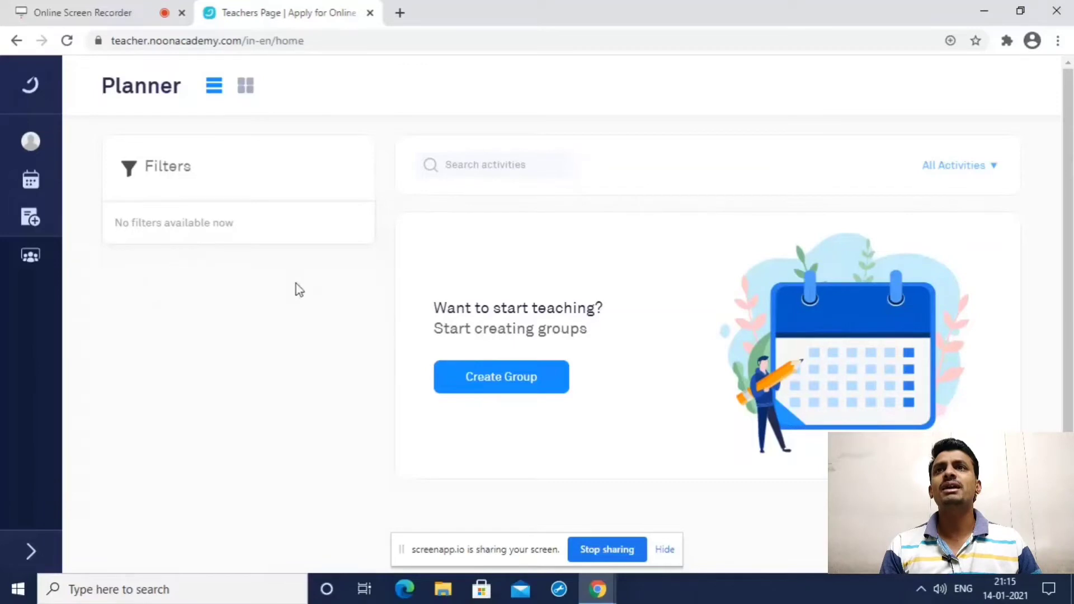
Show the Planner in weekly calendar view and begin the Create Group form
{"action": "mouse_move", "coordinate": [56, 207]}
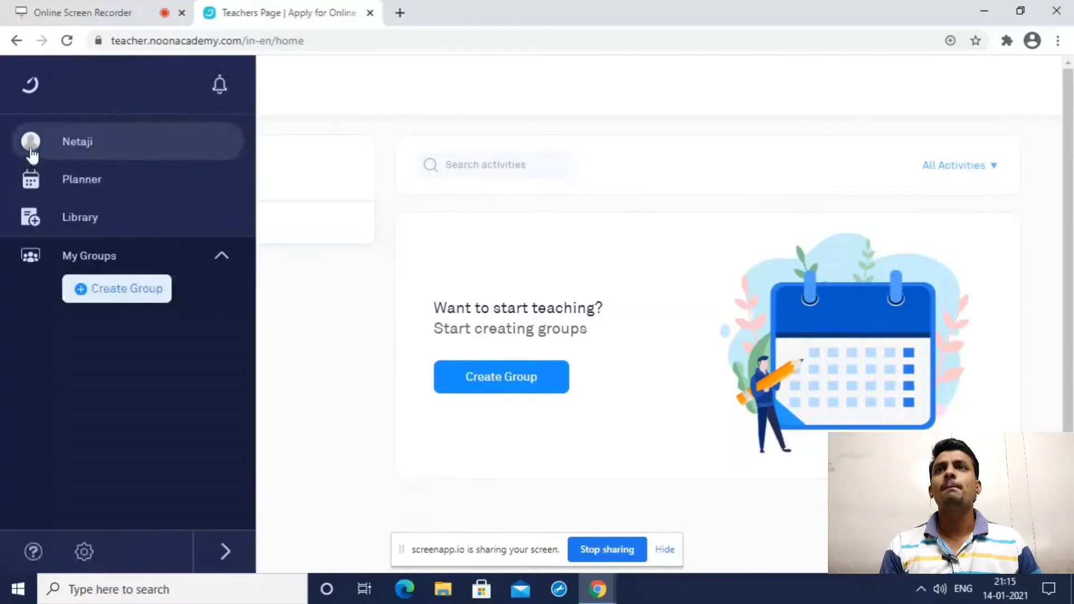
{"action": "left_click", "coordinate": [90, 189]}
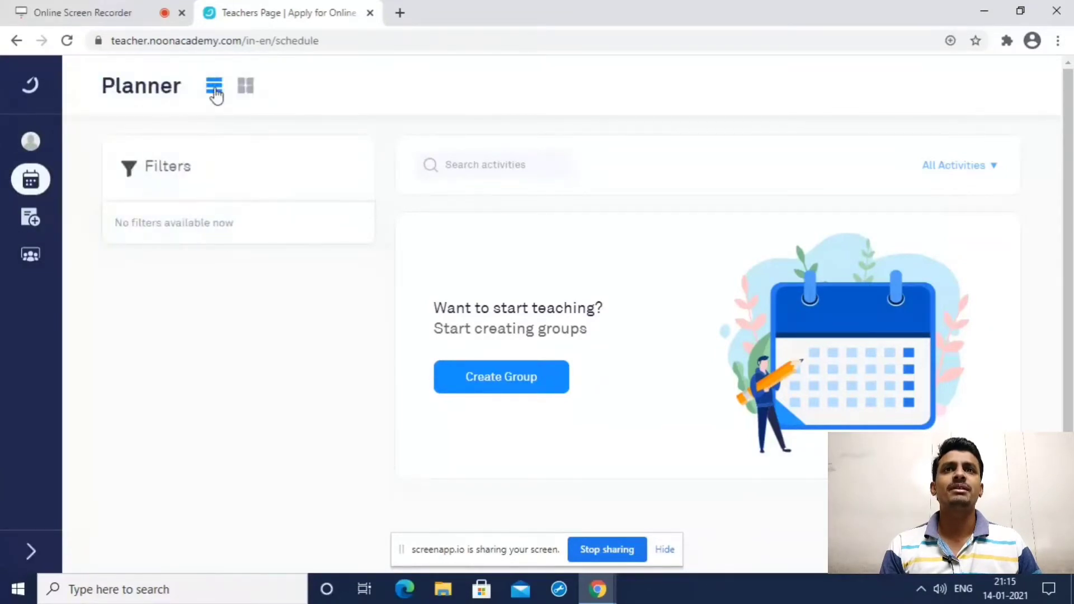
{"action": "scroll", "coordinate": [216, 280], "scroll_direction": "down", "scroll_amount": 1}
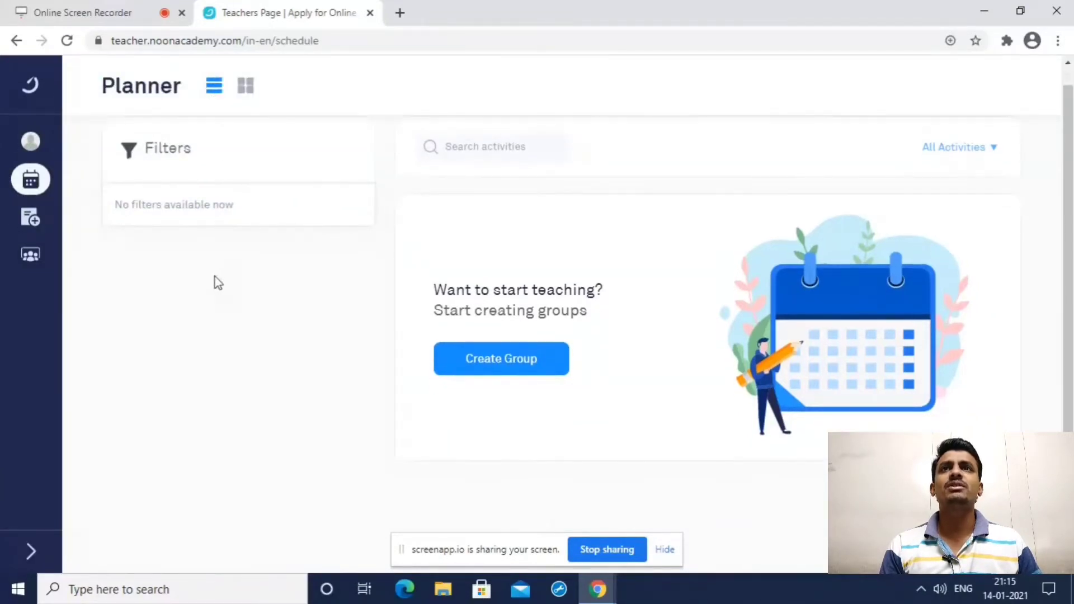
{"action": "scroll", "coordinate": [216, 280], "scroll_direction": "up", "scroll_amount": 1}
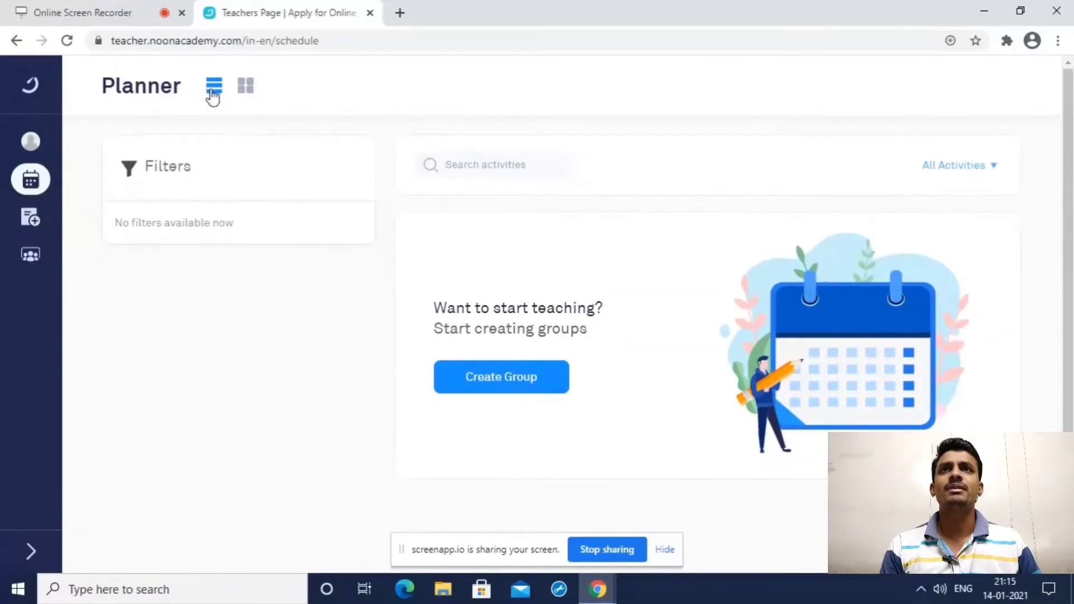
{"action": "left_click", "coordinate": [245, 87]}
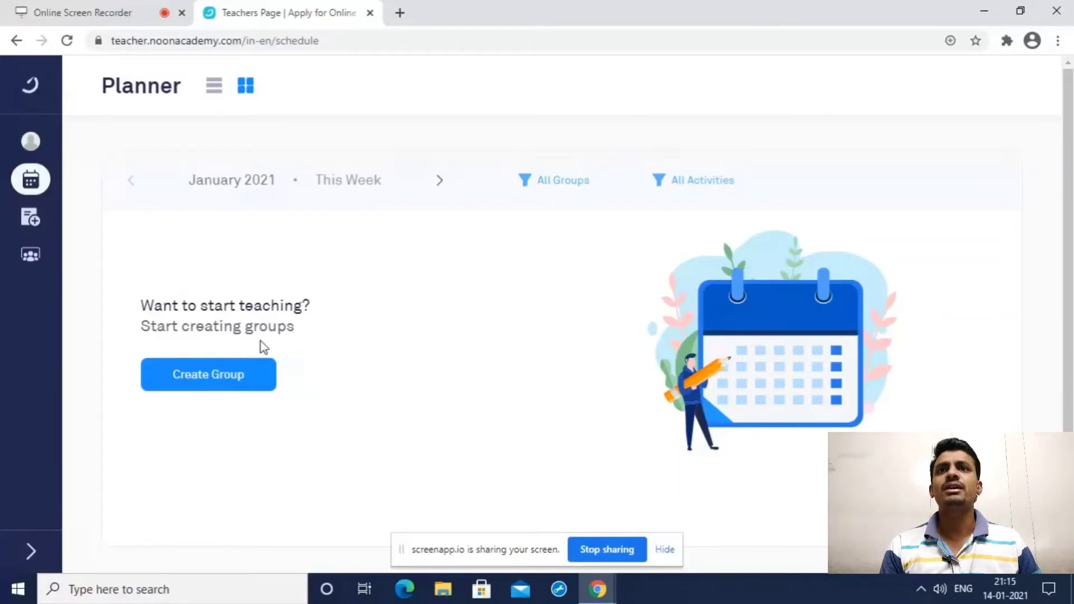
{"action": "left_click", "coordinate": [218, 384]}
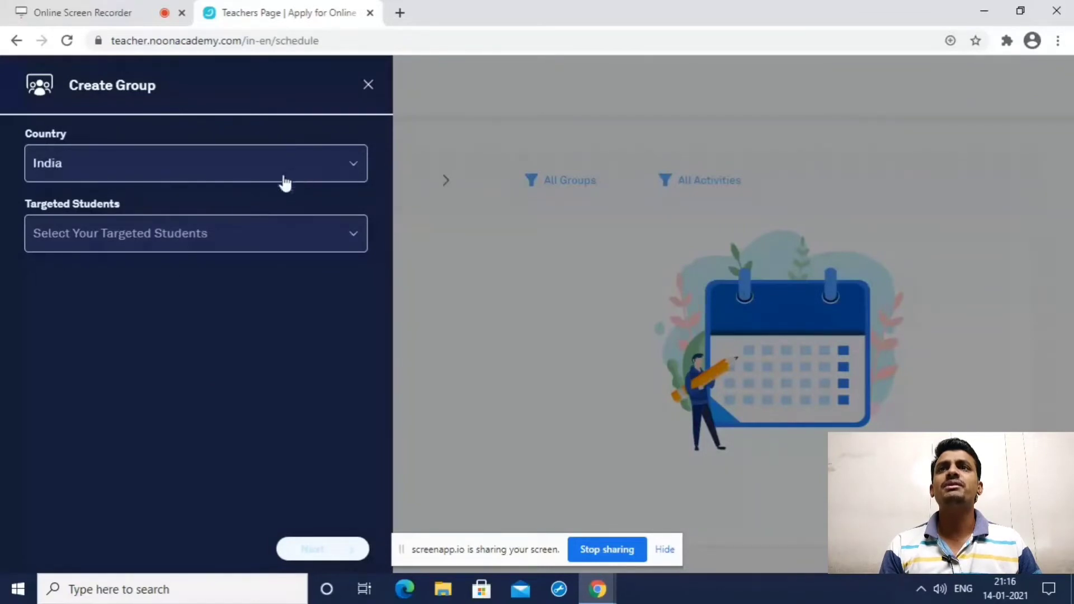
Target School Students with the School Subjects course type at Grade 12
{"action": "left_click", "coordinate": [180, 241]}
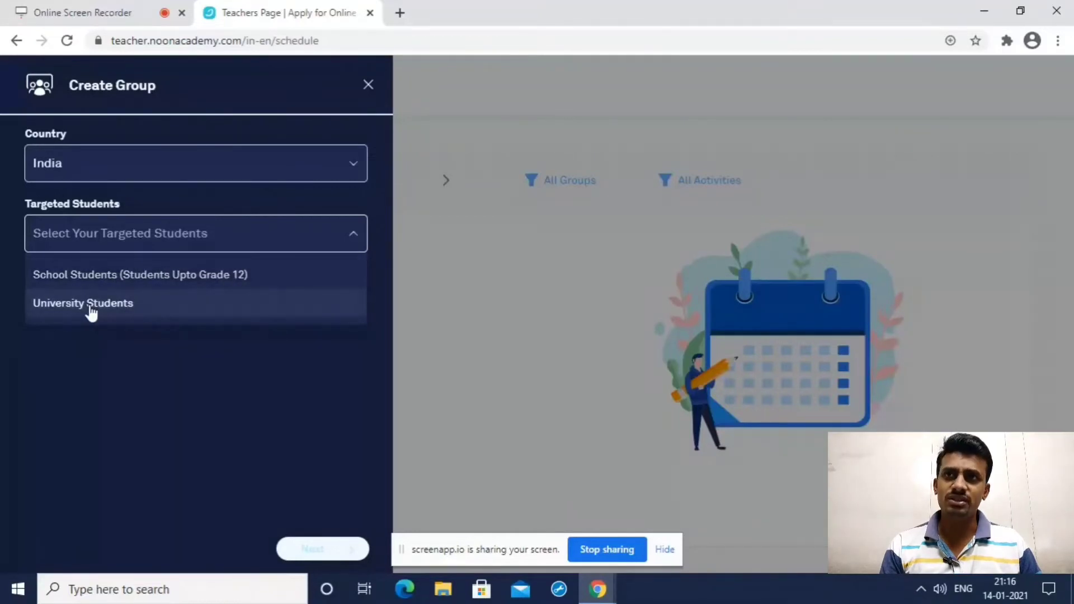
{"action": "left_click", "coordinate": [139, 280]}
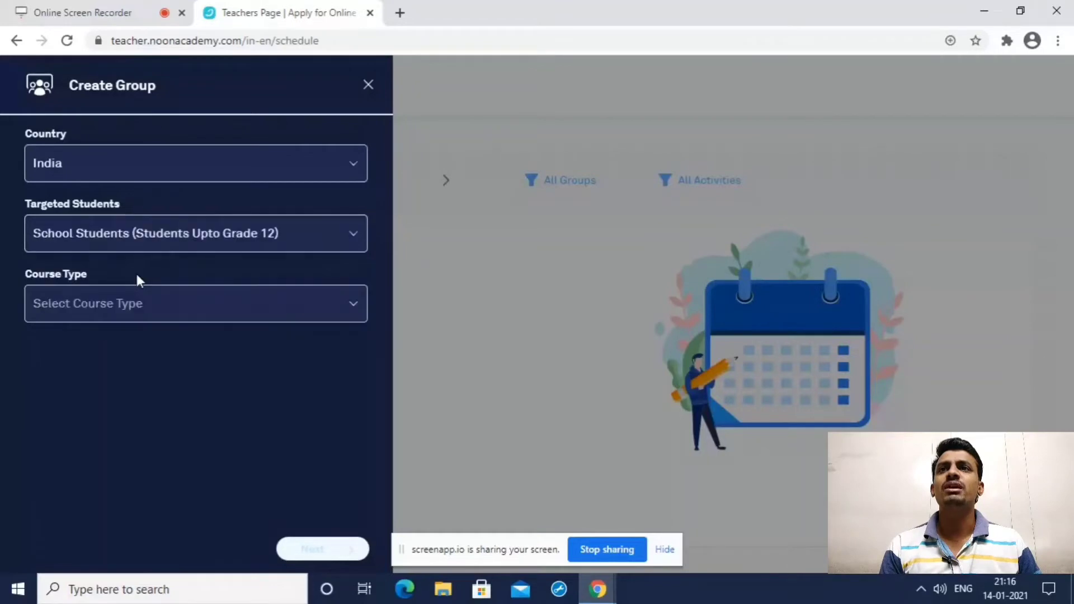
{"action": "left_click", "coordinate": [82, 317]}
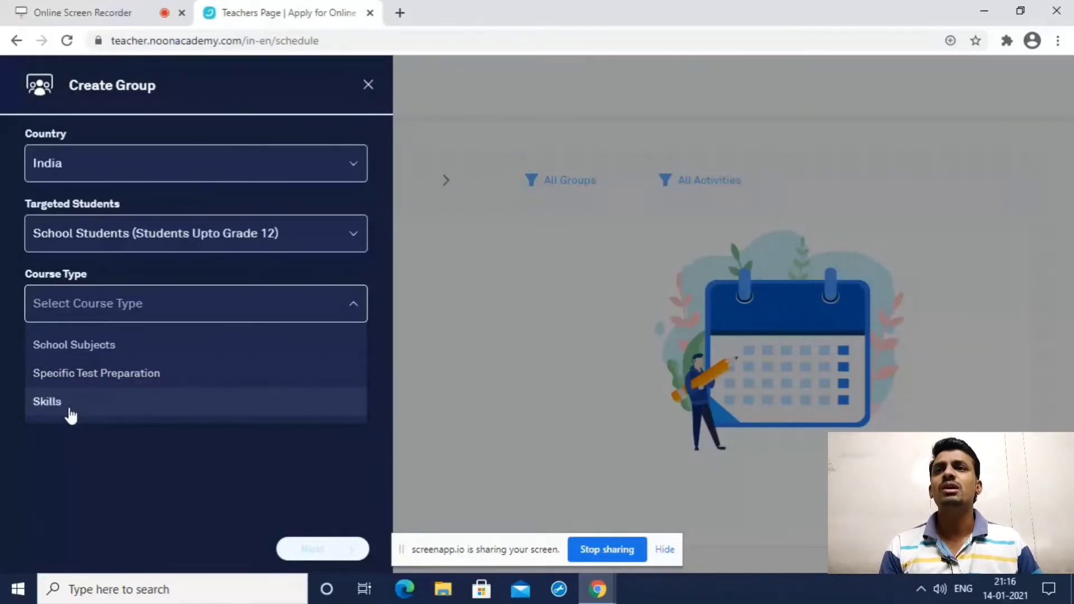
{"action": "left_click", "coordinate": [79, 358]}
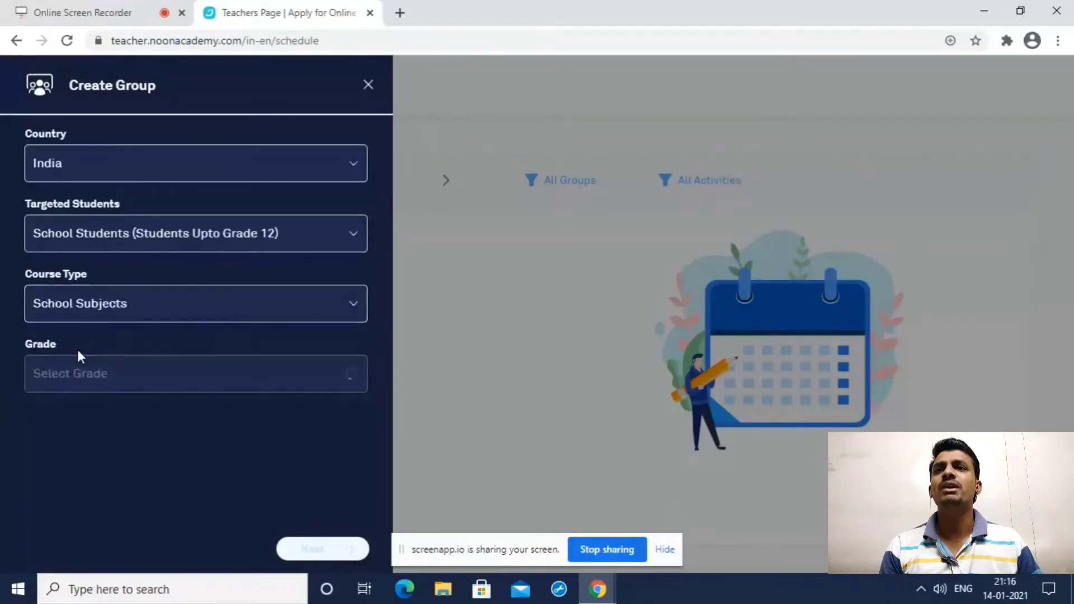
{"action": "left_click", "coordinate": [91, 377]}
{"action": "scroll", "coordinate": [274, 455], "scroll_direction": "down", "scroll_amount": 4}
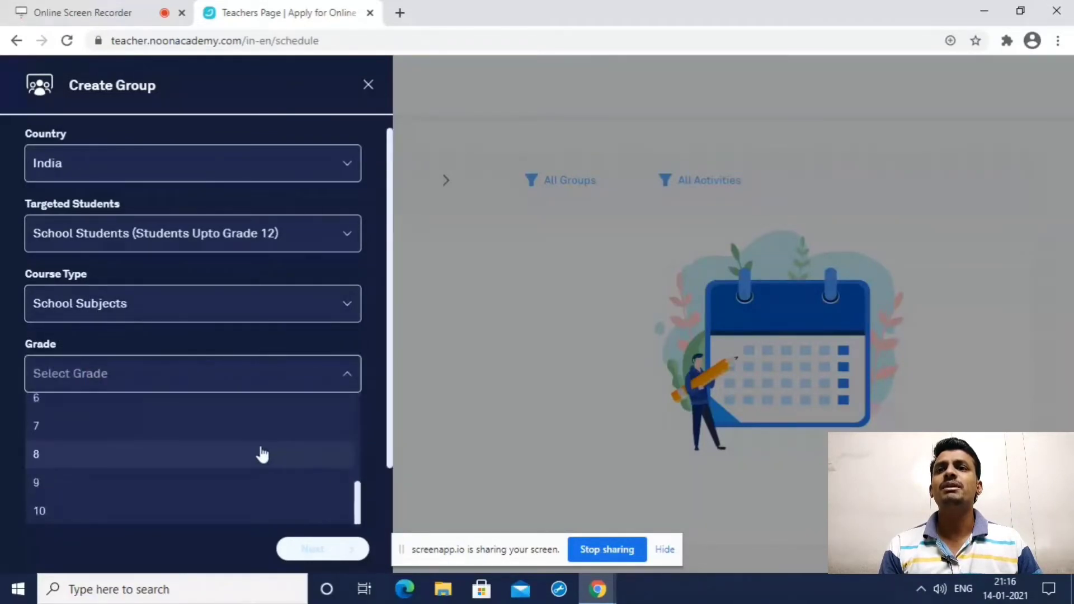
{"action": "left_click", "coordinate": [48, 502]}
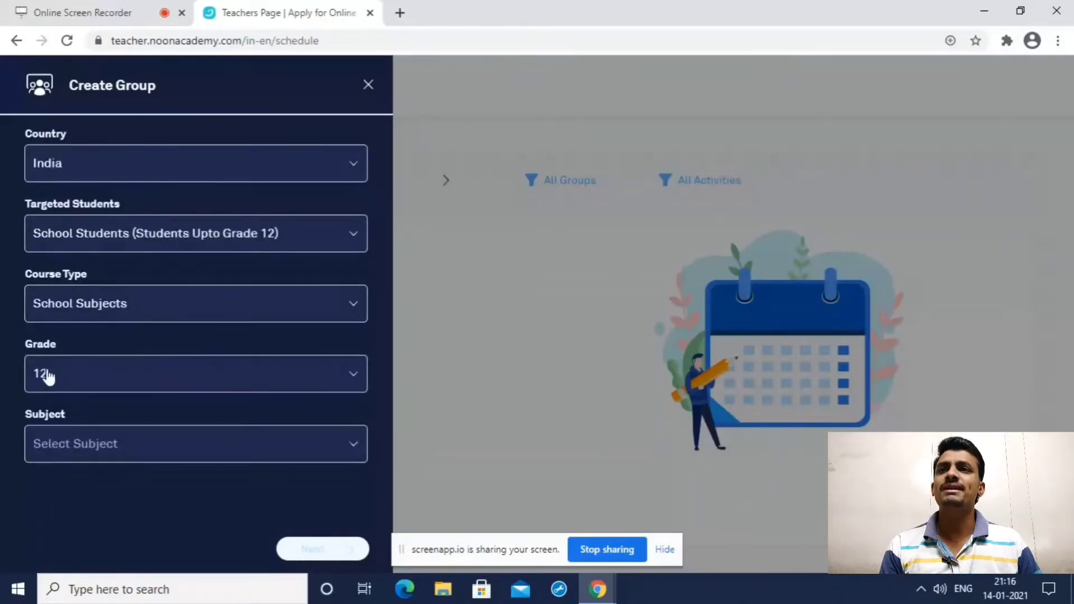
Set the subject to Chemistry with CBSE and Maharashtra state board curricula, then continue
{"action": "left_click", "coordinate": [118, 454]}
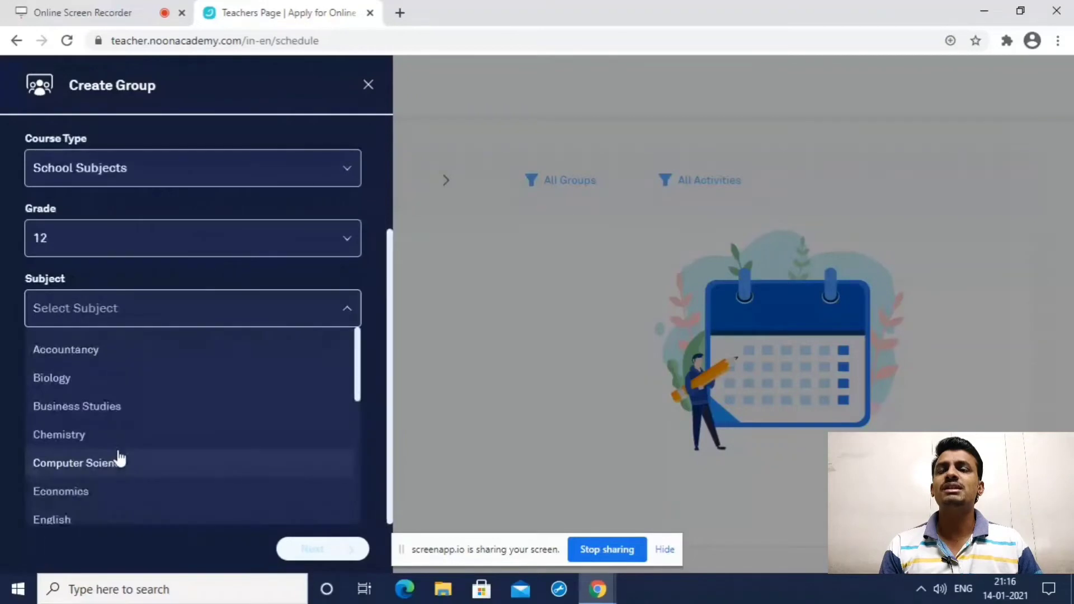
{"action": "left_click", "coordinate": [67, 445]}
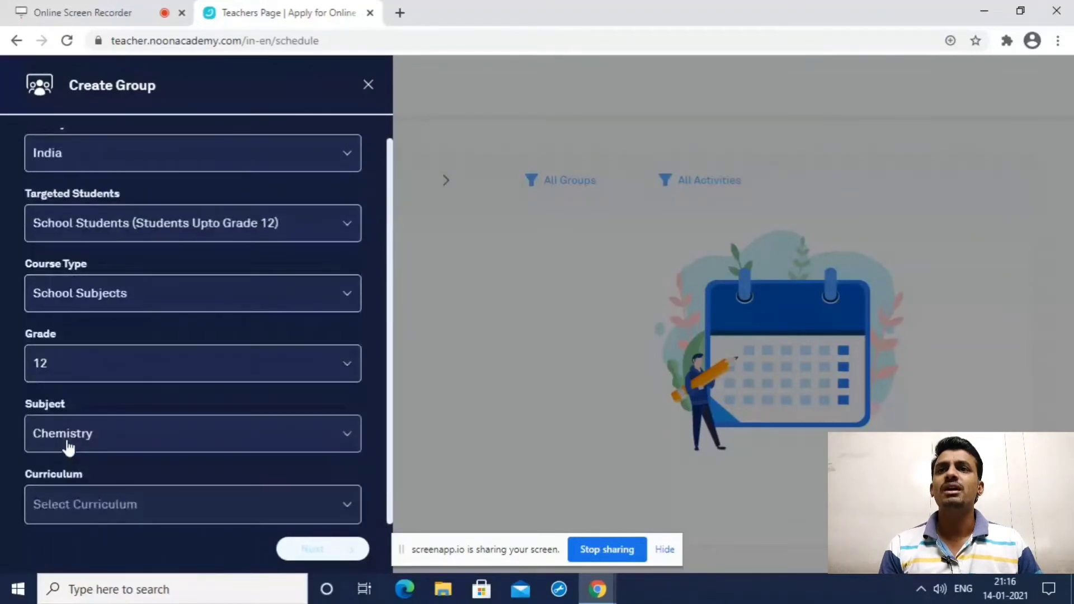
{"action": "left_click", "coordinate": [115, 510]}
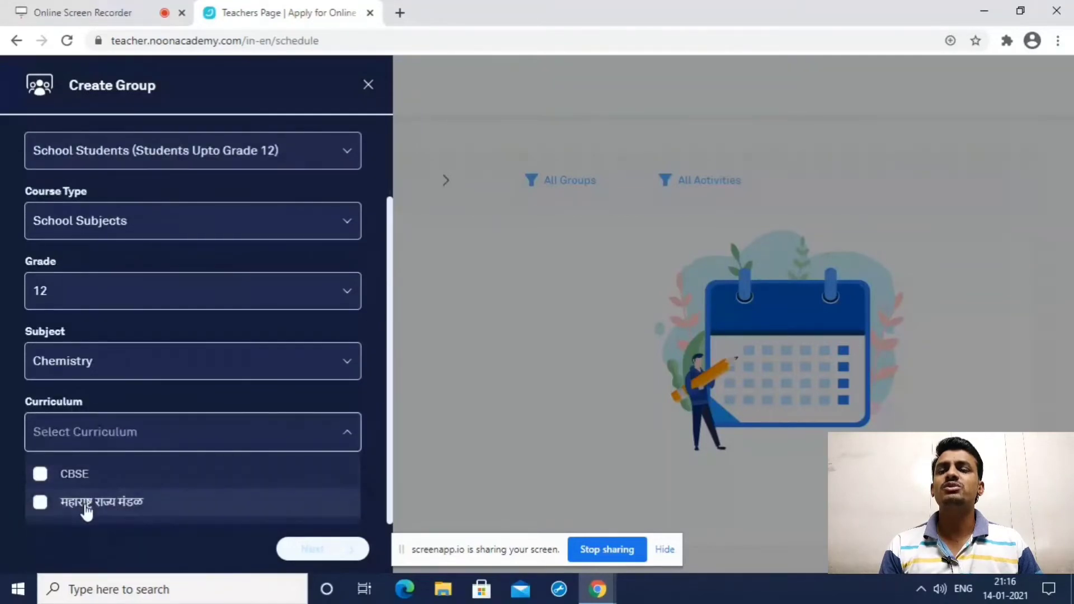
{"action": "left_click", "coordinate": [41, 474]}
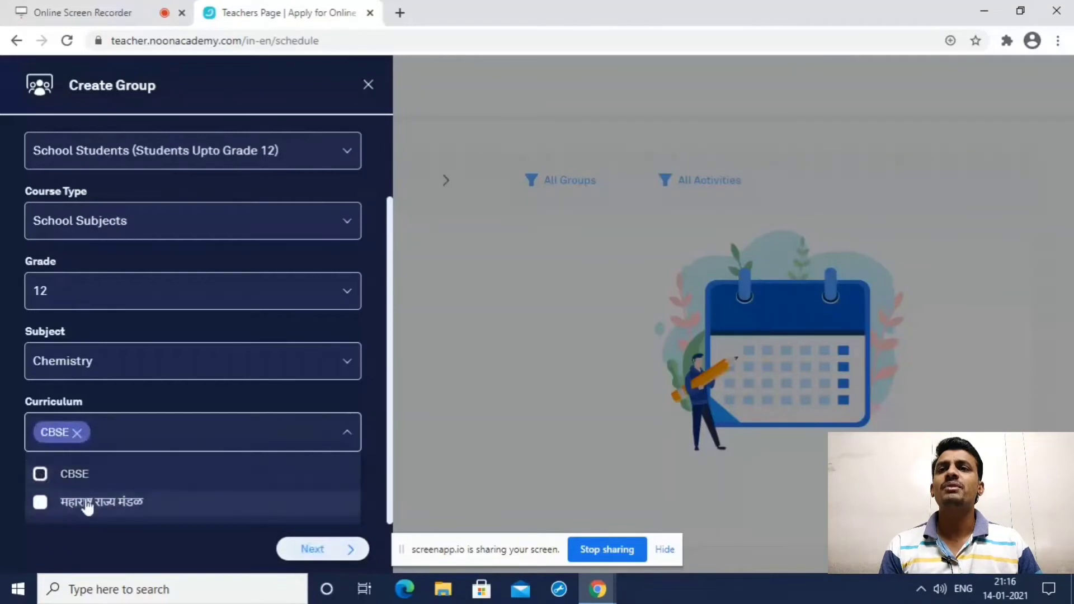
{"action": "left_click", "coordinate": [42, 502]}
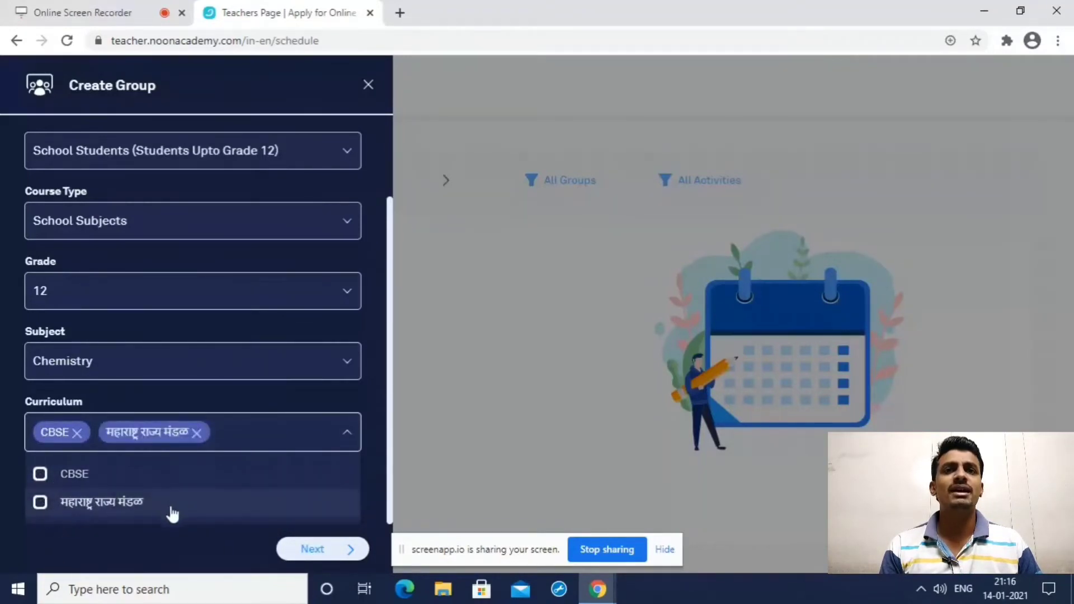
{"action": "left_click", "coordinate": [327, 551]}
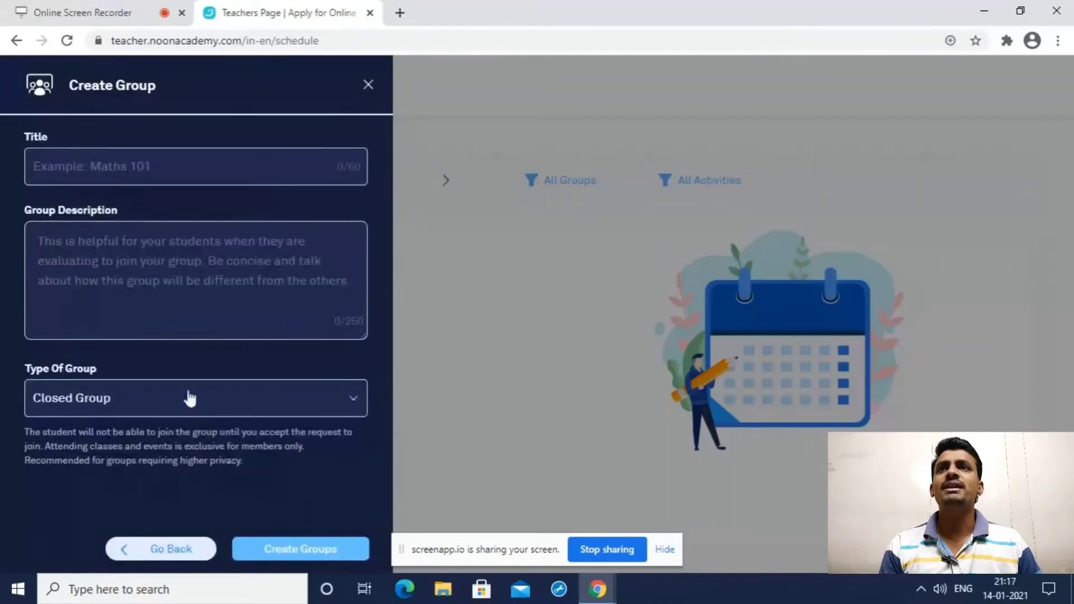
Title the group 'Halogen derivatives'
{"action": "left_click", "coordinate": [97, 166]}
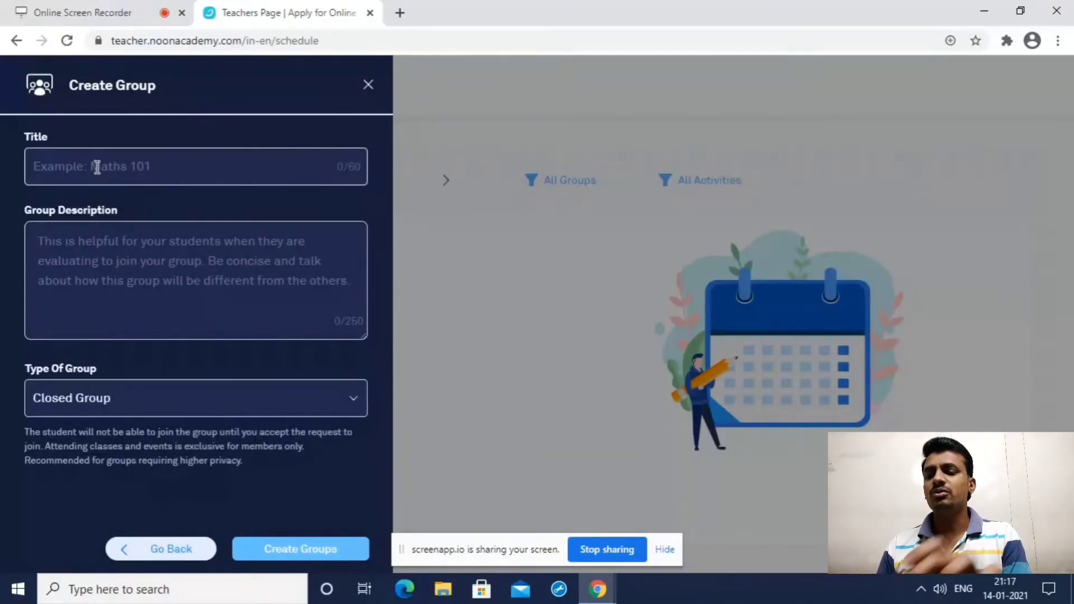
{"action": "type", "text": "Halog"}
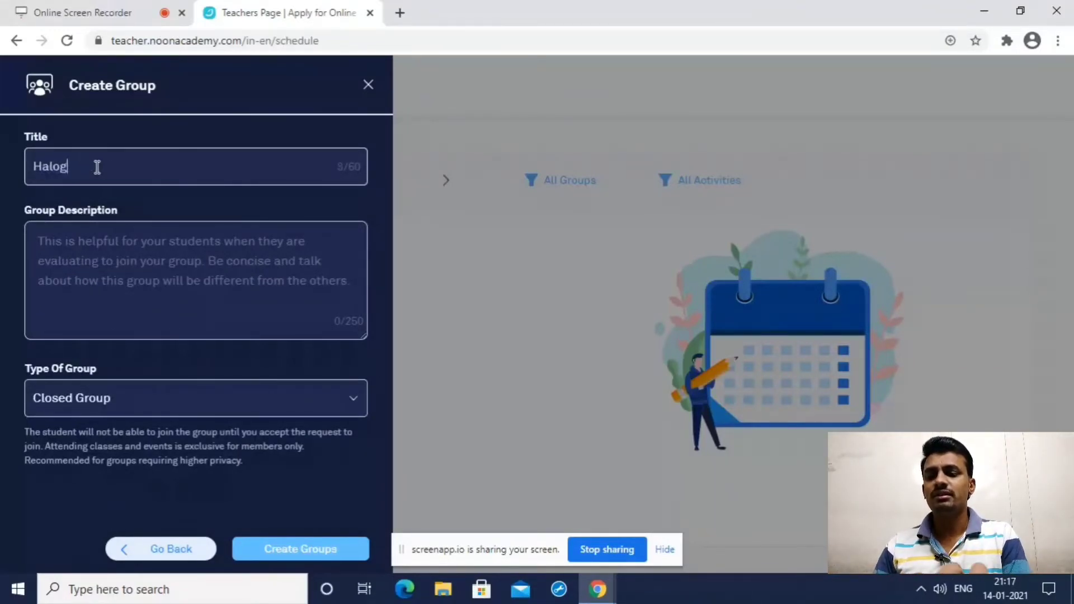
{"action": "key", "text": "BackSpace"}
{"action": "key", "text": "BackSpace"}
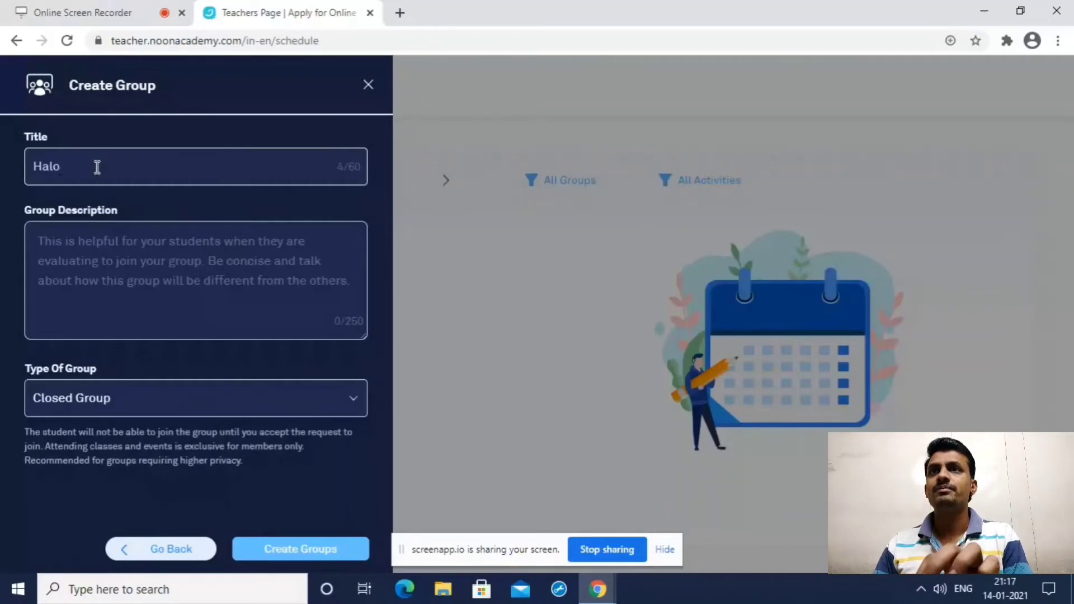
{"action": "type", "text": "ogen d"}
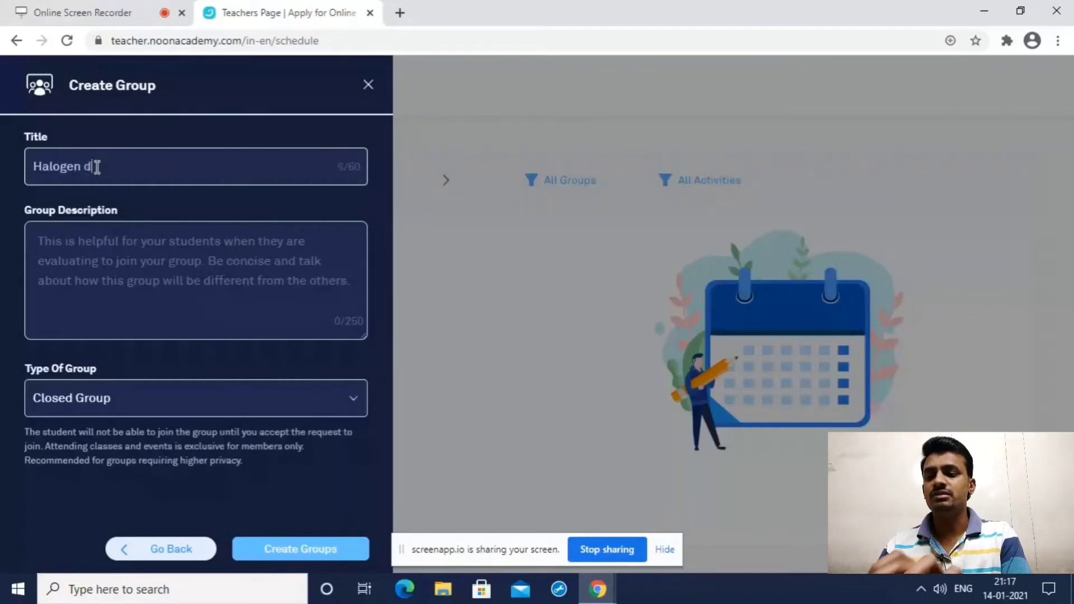
{"action": "type", "text": "erivatives"}
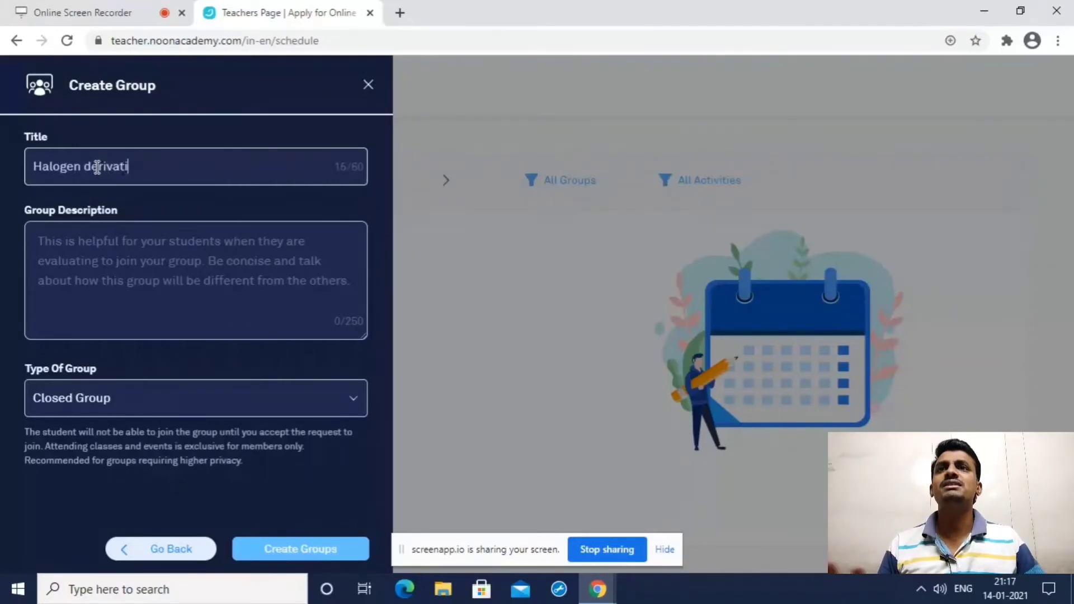
Add the description 'Halogen derivatives, its properties and uses' and keep Closed Group as the type
{"action": "left_click", "coordinate": [98, 246]}
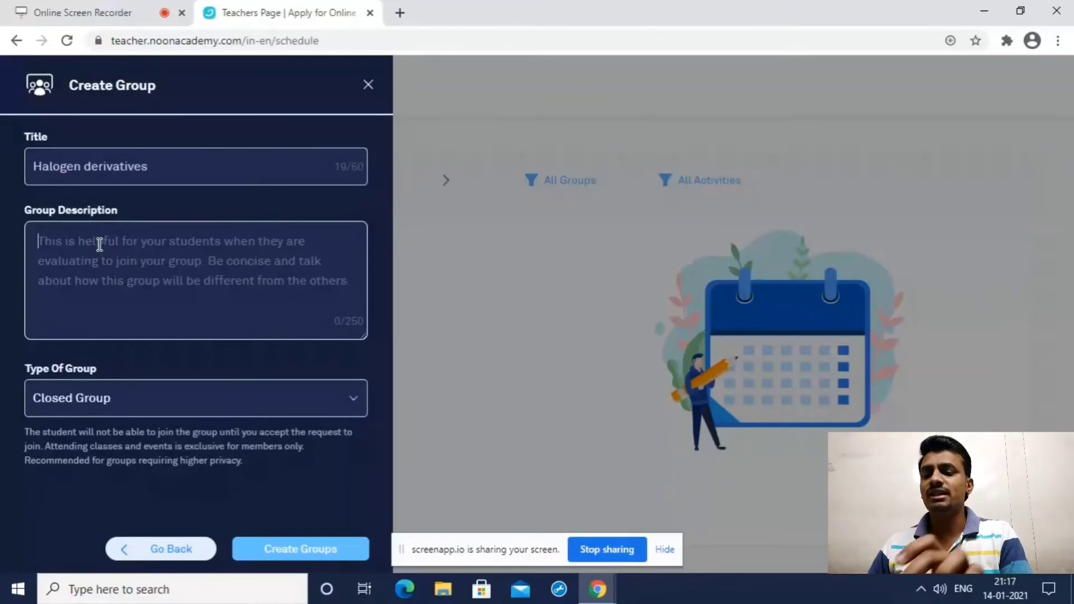
{"action": "type", "text": "Halogen"}
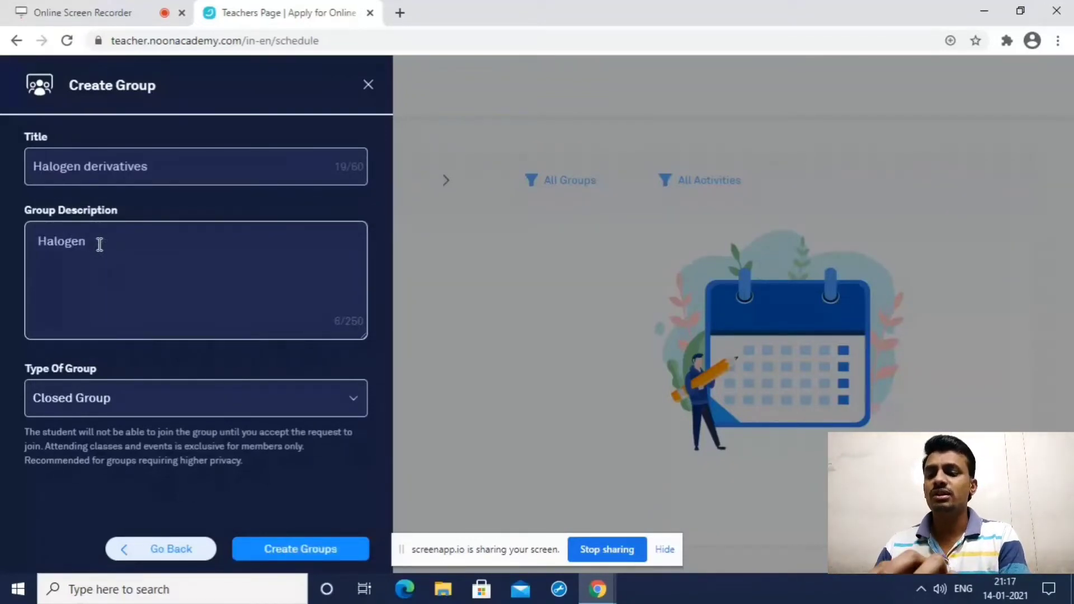
{"action": "type", "text": " der"}
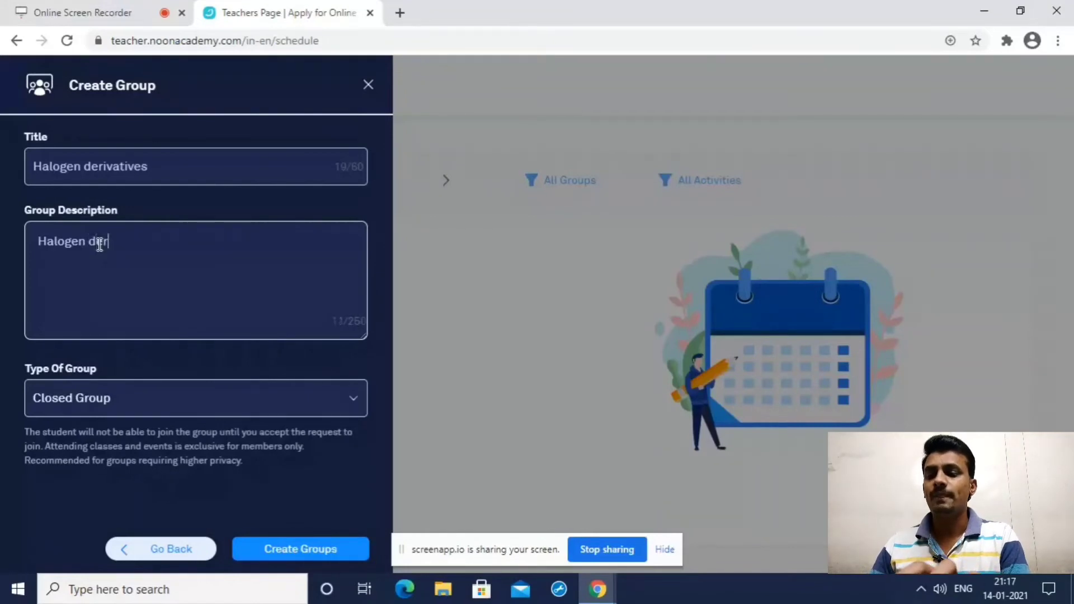
{"action": "type", "text": "ivatives"}
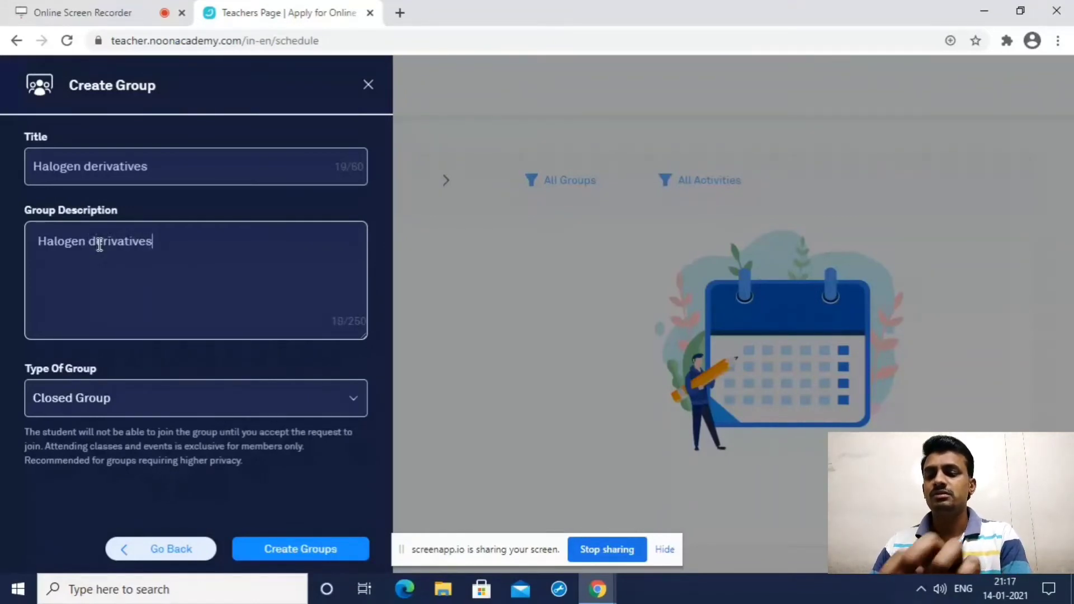
{"action": "type", "text": ", its p"}
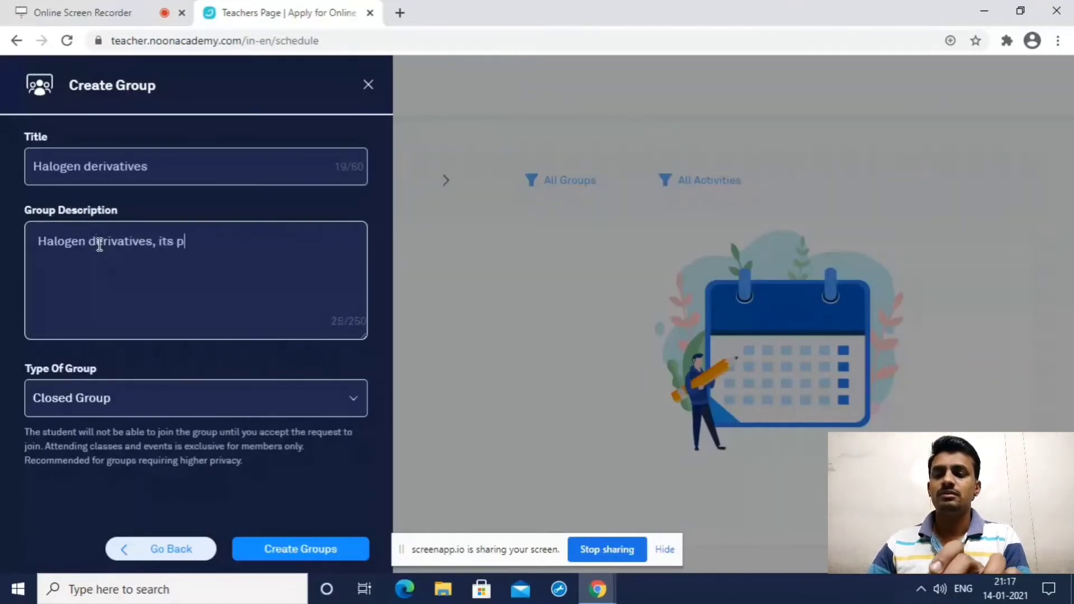
{"action": "type", "text": "ropertie"}
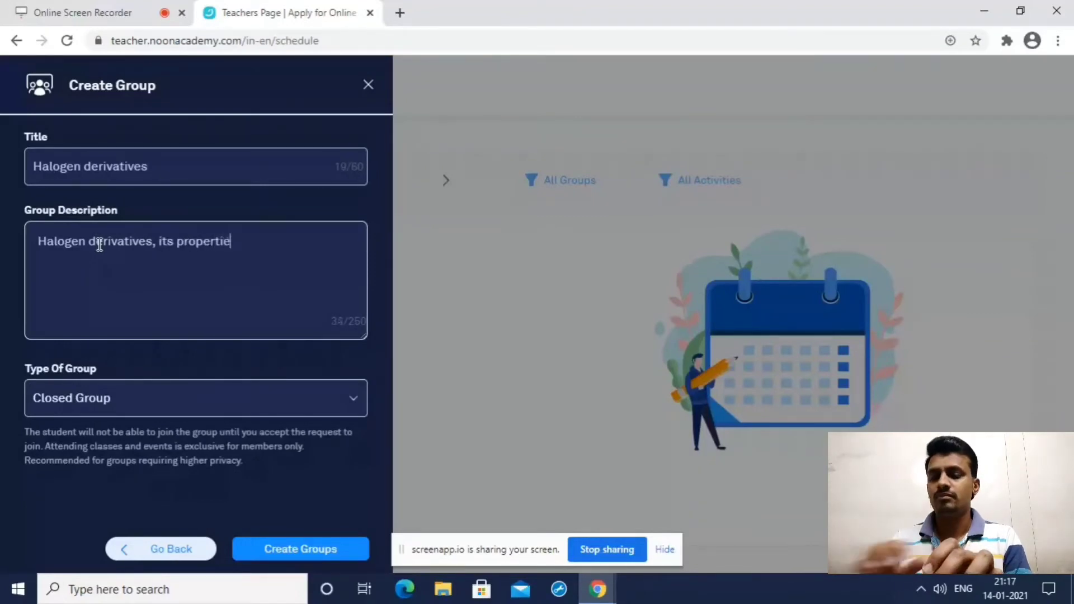
{"action": "type", "text": "s and uses"}
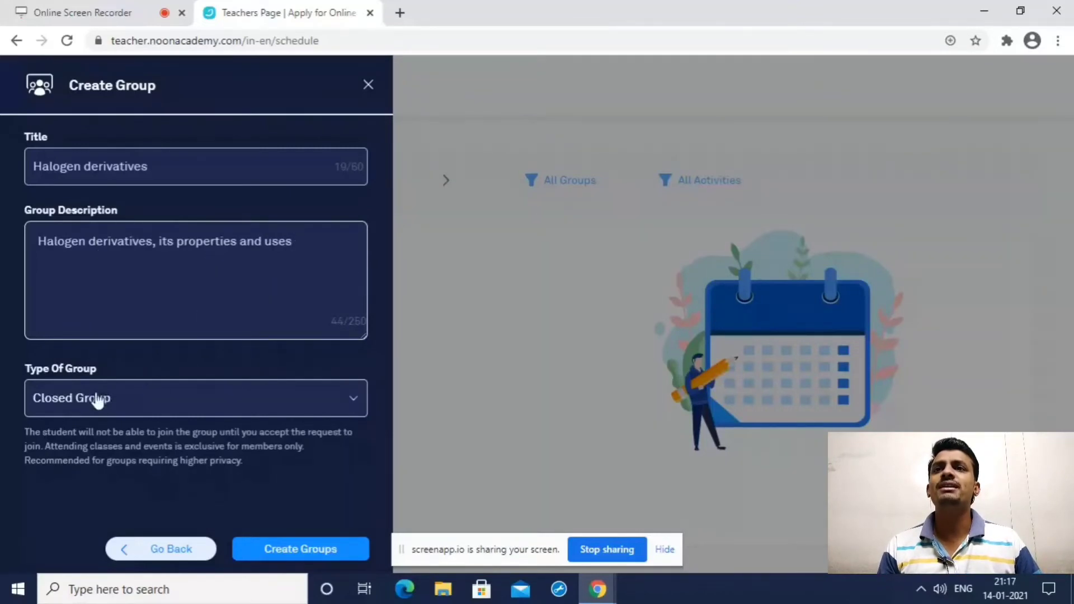
{"action": "left_click", "coordinate": [133, 412]}
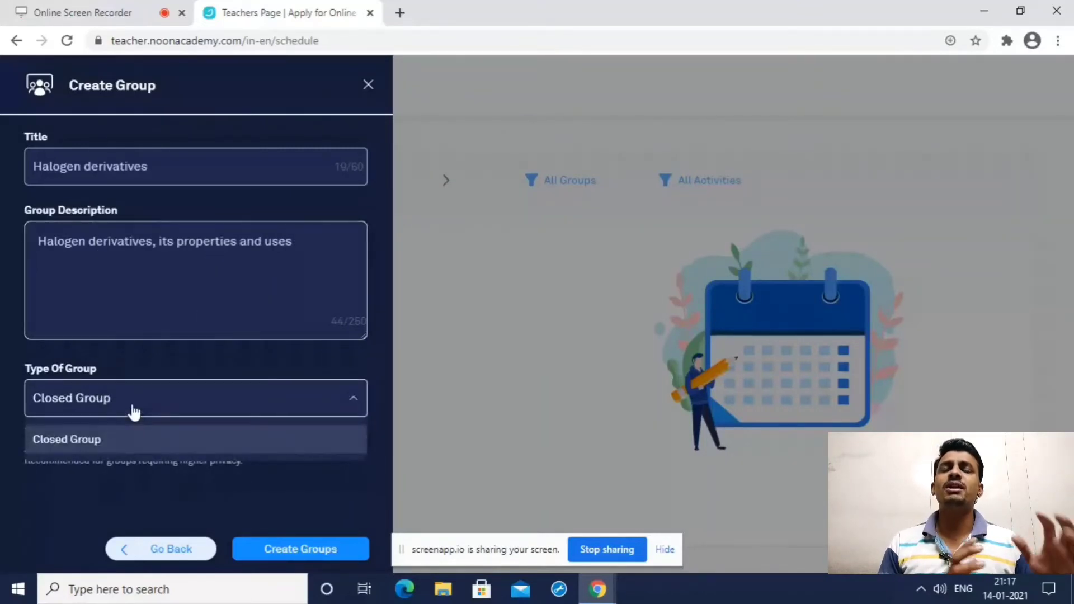
{"action": "left_click", "coordinate": [133, 412]}
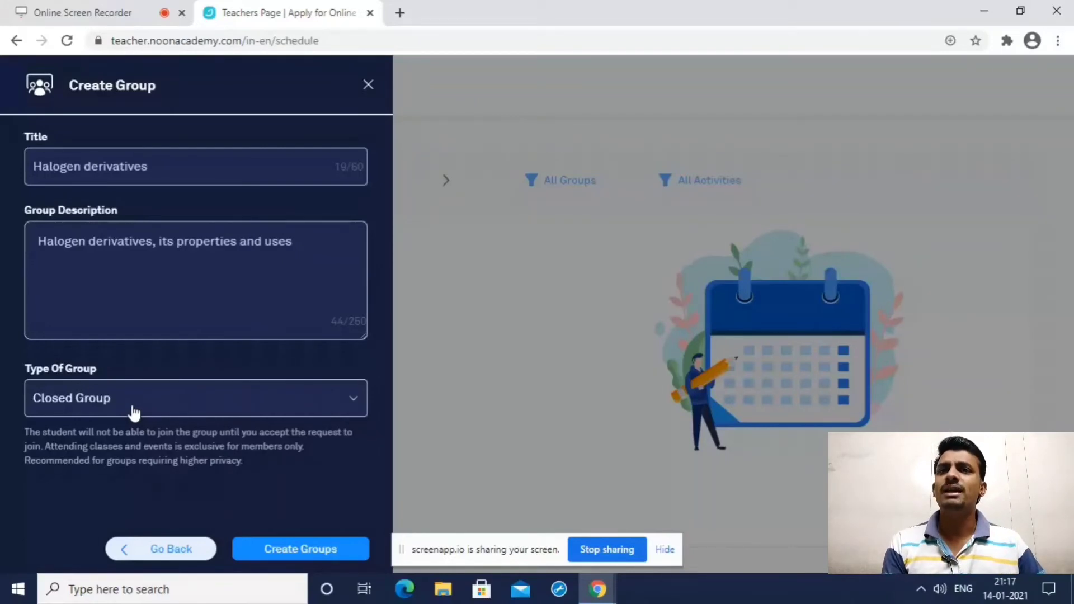
Create the Halogen derivatives group and copy its group URL
{"action": "left_click", "coordinate": [286, 553]}
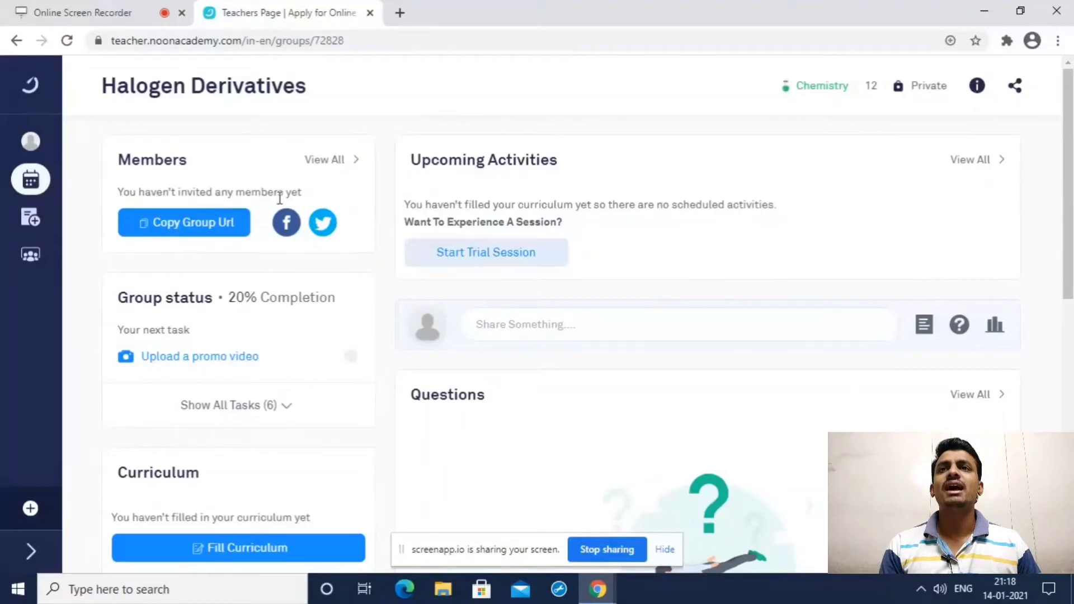
{"action": "left_click", "coordinate": [181, 234]}
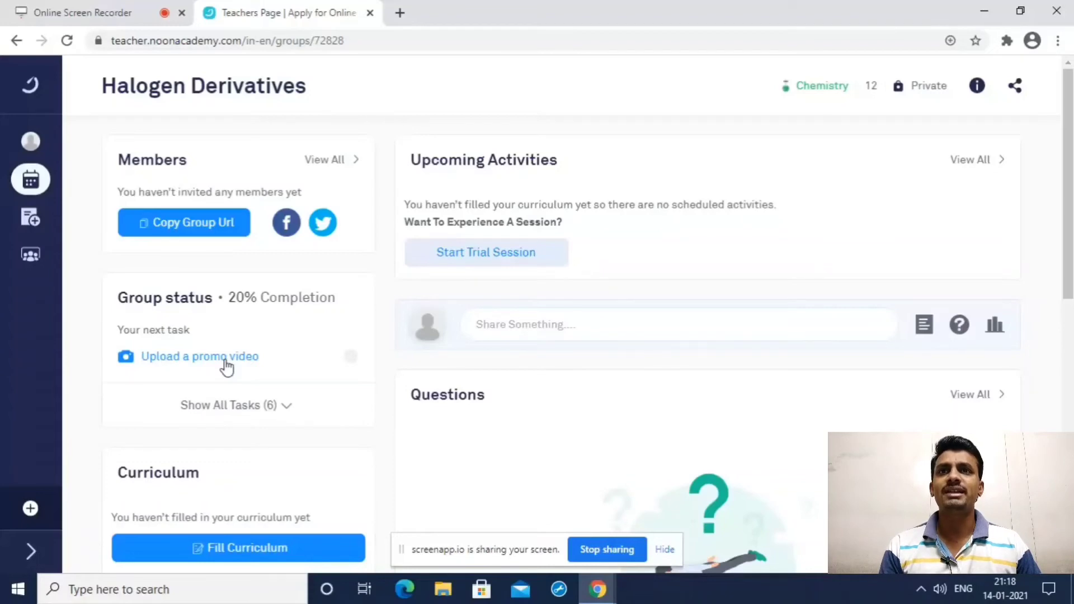
{"action": "left_click", "coordinate": [184, 362]}
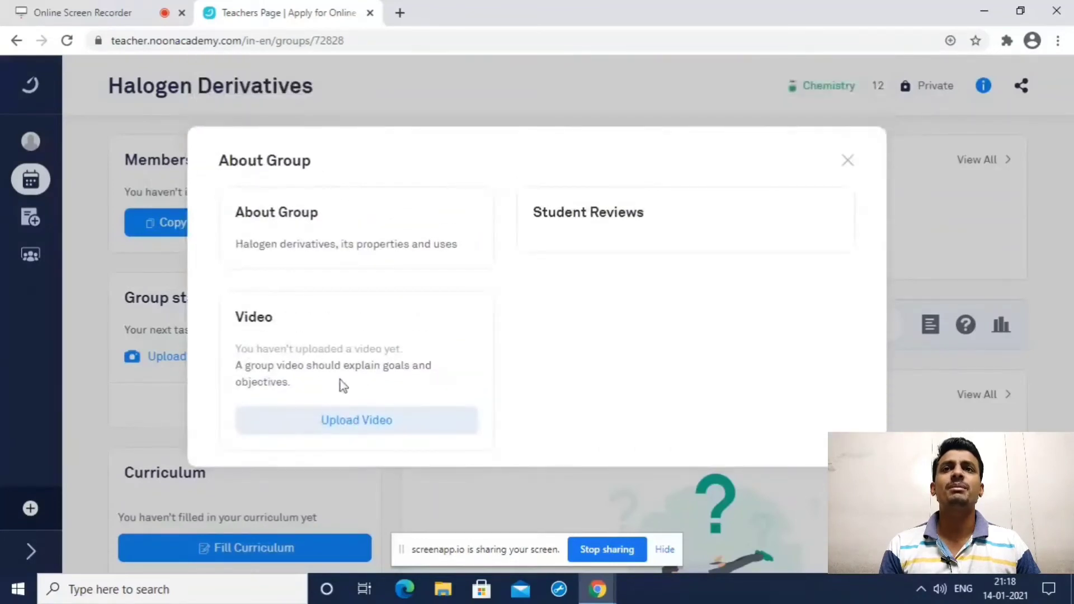
{"action": "left_click", "coordinate": [849, 160]}
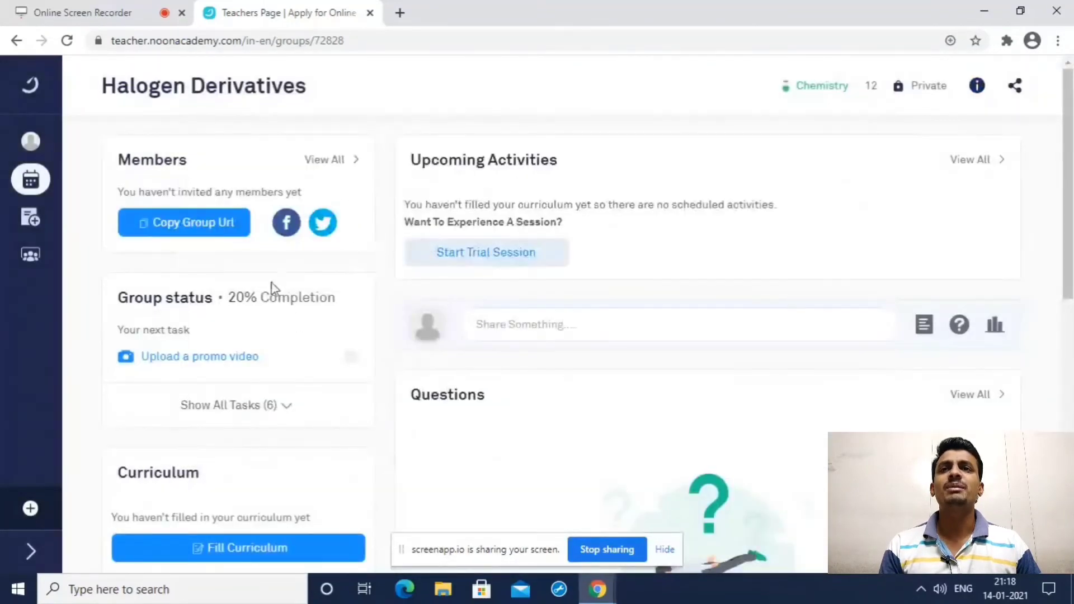
{"action": "scroll", "coordinate": [270, 307], "scroll_direction": "down", "scroll_amount": 2}
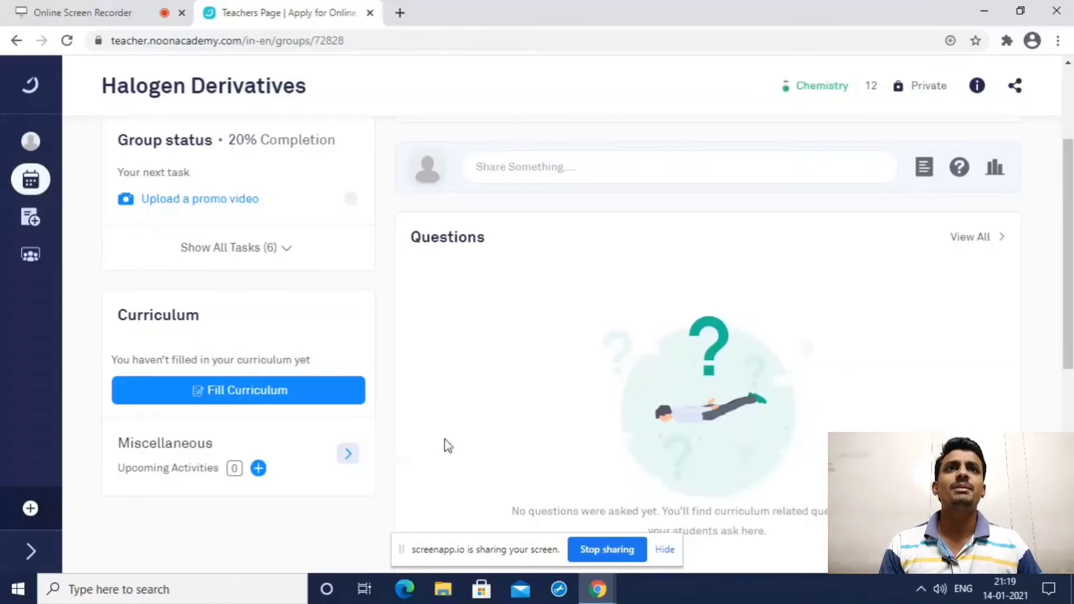
{"action": "scroll", "coordinate": [442, 439], "scroll_direction": "up", "scroll_amount": 3}
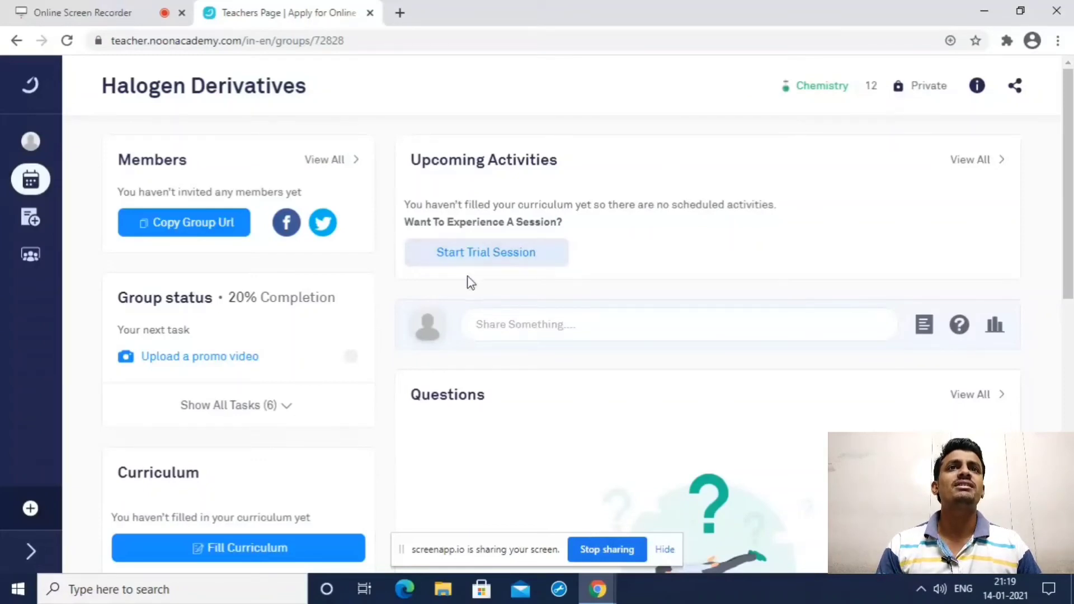
{"action": "left_click", "coordinate": [483, 259]}
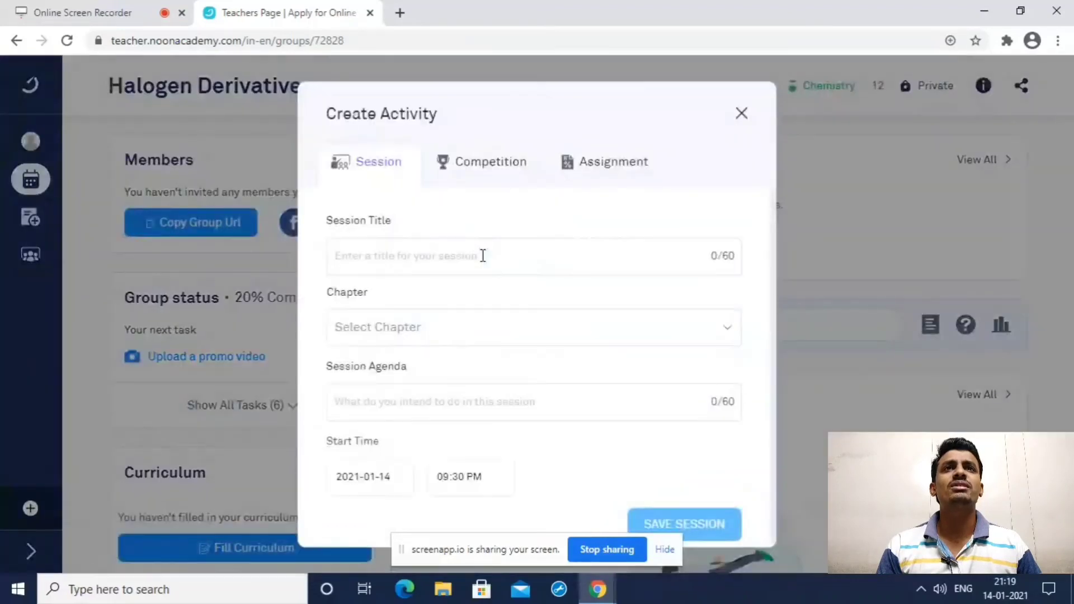
{"action": "scroll", "coordinate": [417, 255], "scroll_direction": "down", "scroll_amount": 1}
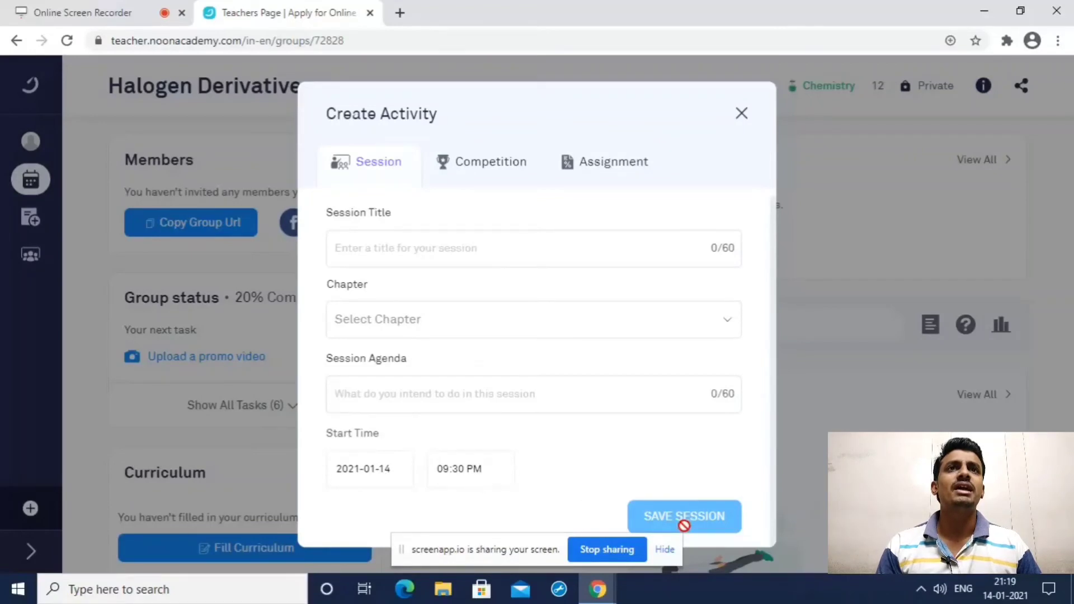
{"action": "left_click", "coordinate": [497, 175]}
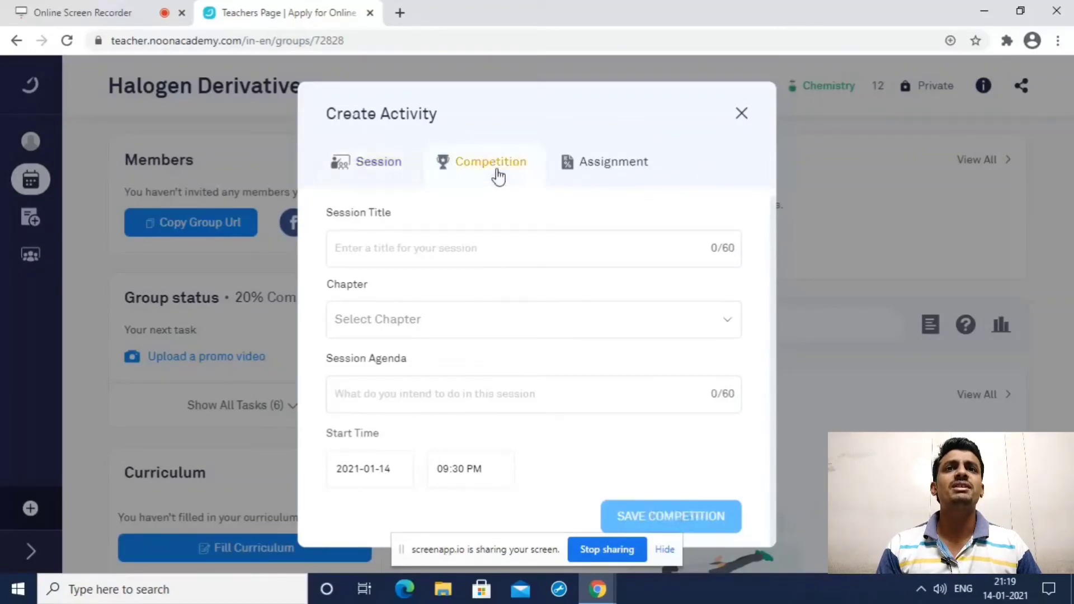
{"action": "left_click", "coordinate": [604, 176]}
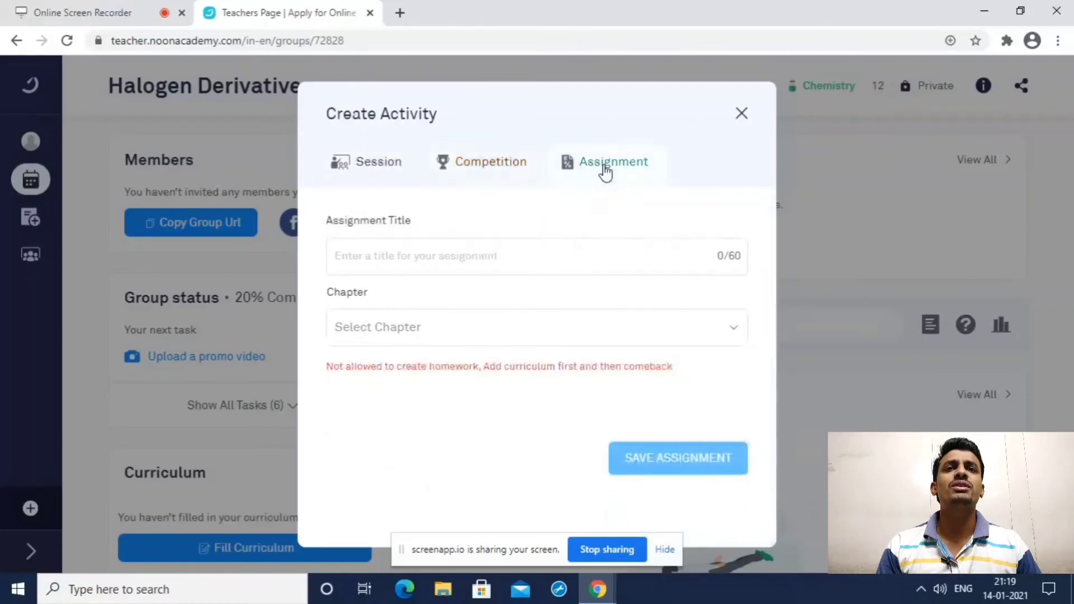
{"action": "left_click", "coordinate": [418, 252]}
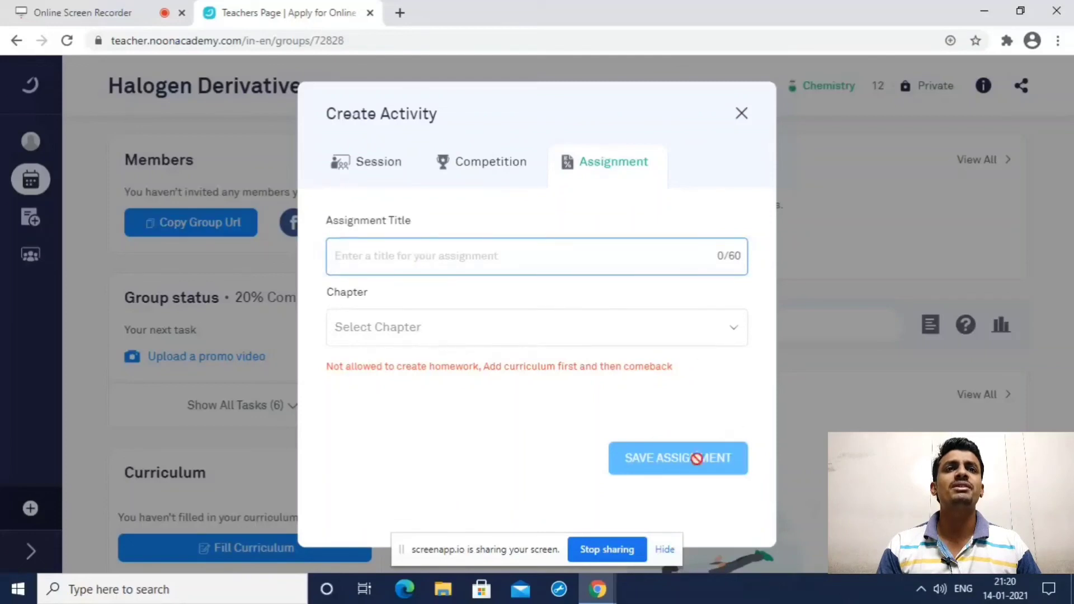
{"action": "left_click", "coordinate": [742, 114]}
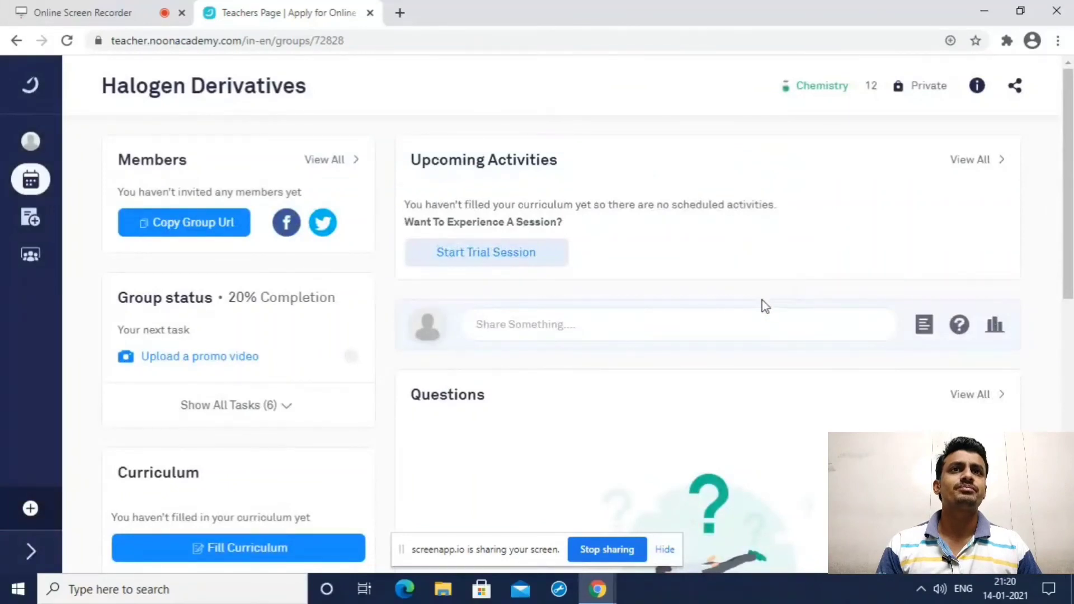
Open See All Questions from the lower part of the Halogen derivatives group page
{"action": "scroll", "coordinate": [753, 305], "scroll_direction": "down", "scroll_amount": 4}
{"action": "scroll", "coordinate": [750, 308], "scroll_direction": "down", "scroll_amount": 3}
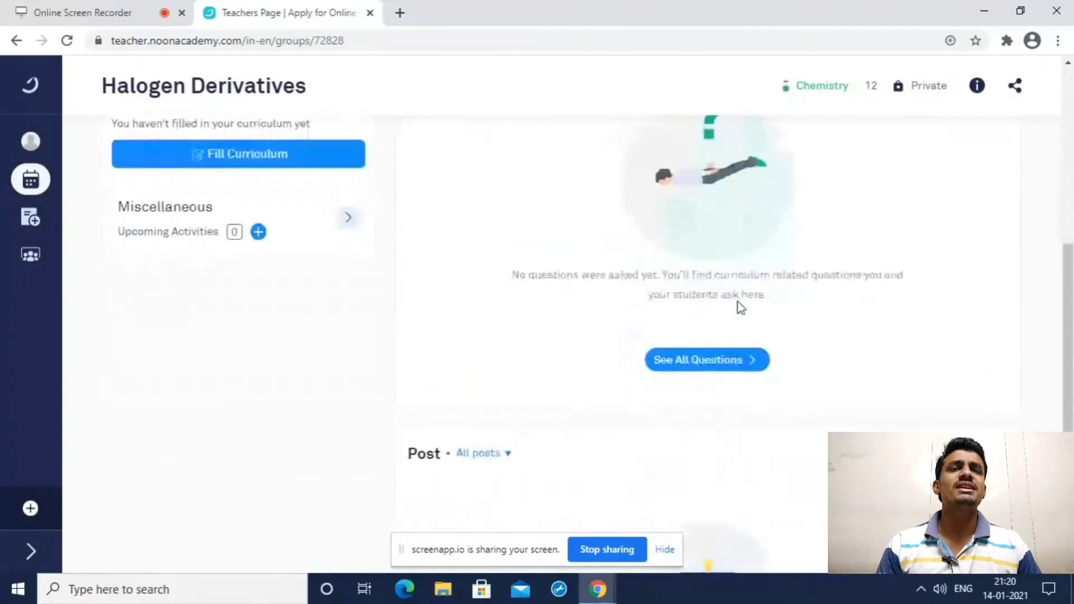
{"action": "scroll", "coordinate": [739, 304], "scroll_direction": "up", "scroll_amount": 3}
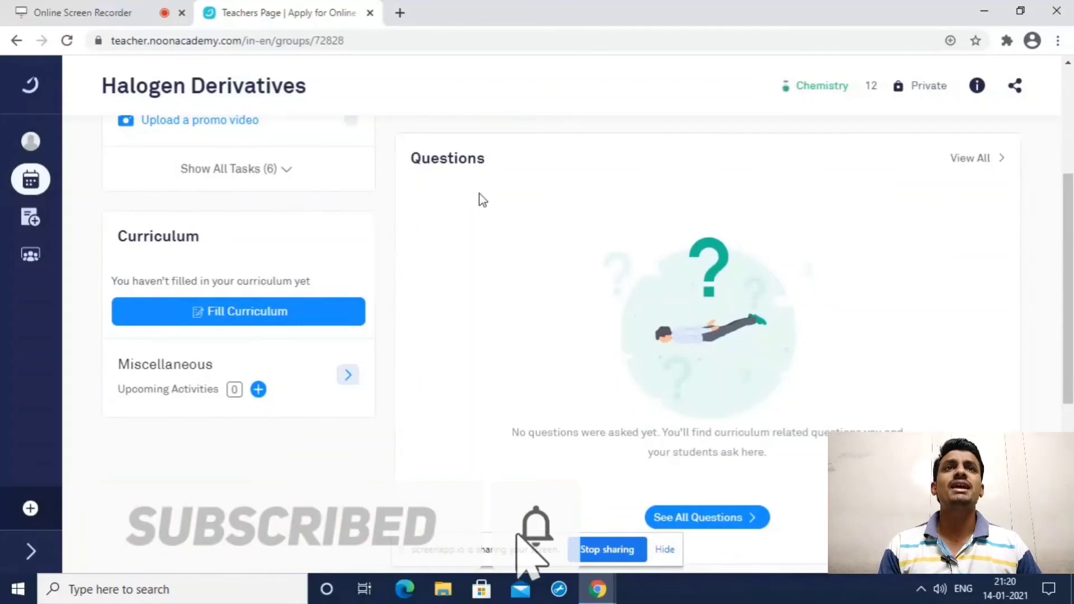
{"action": "scroll", "coordinate": [485, 191], "scroll_direction": "up", "scroll_amount": 1}
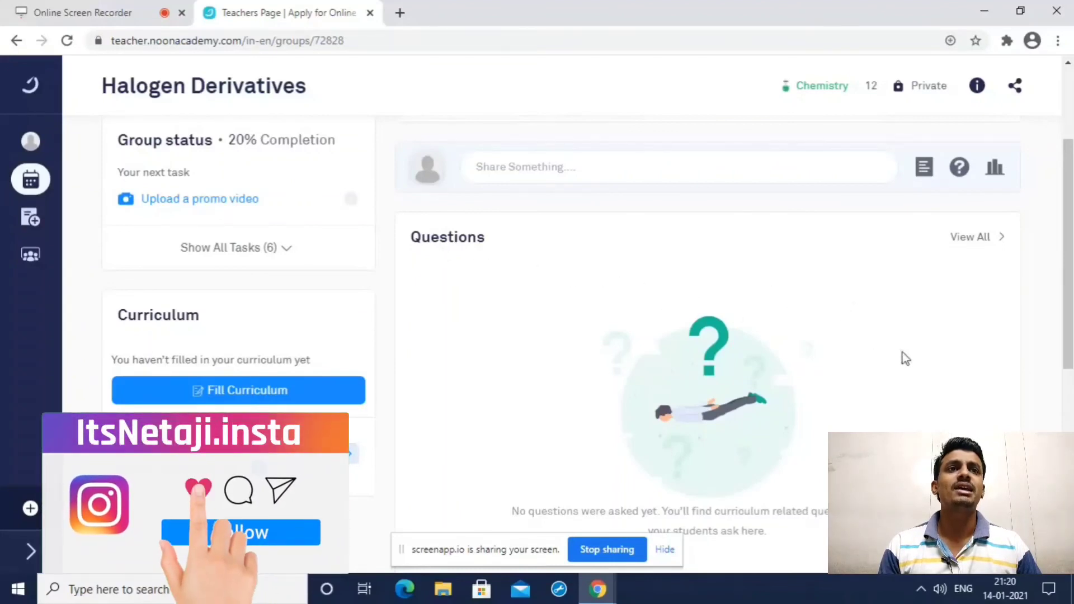
{"action": "scroll", "coordinate": [688, 334], "scroll_direction": "down", "scroll_amount": 1}
{"action": "scroll", "coordinate": [688, 335], "scroll_direction": "down", "scroll_amount": 1}
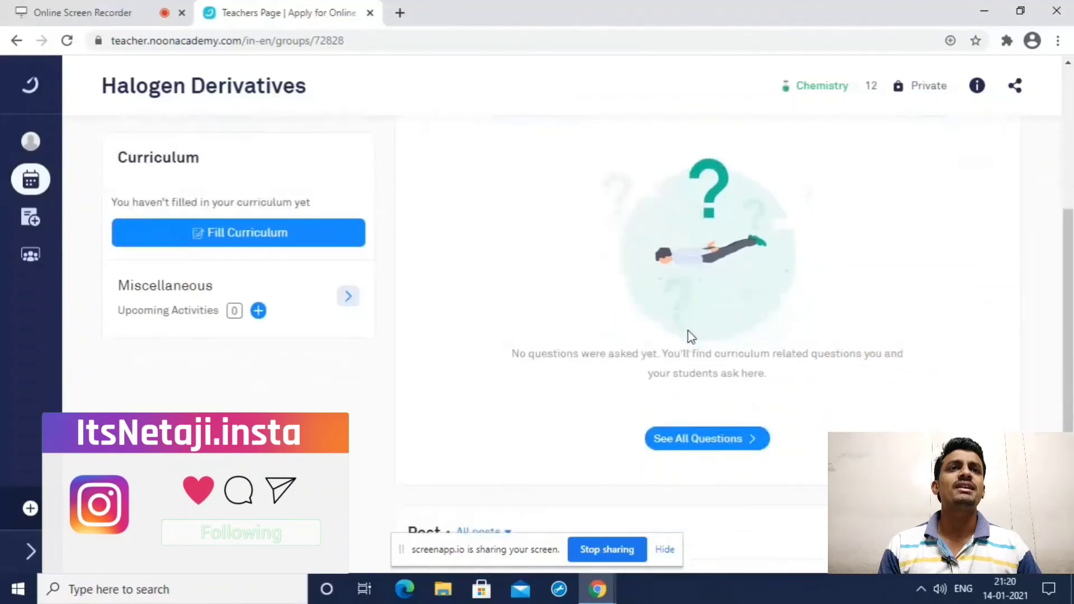
{"action": "scroll", "coordinate": [702, 358], "scroll_direction": "down", "scroll_amount": 1}
{"action": "left_click", "coordinate": [706, 360]}
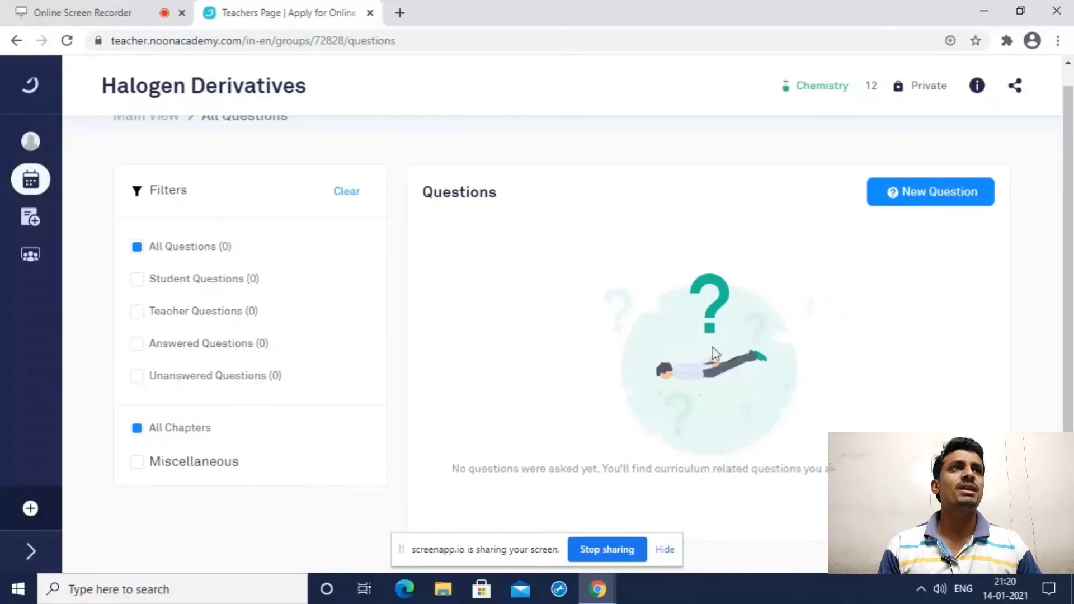
{"action": "scroll", "coordinate": [767, 407], "scroll_direction": "up", "scroll_amount": 1}
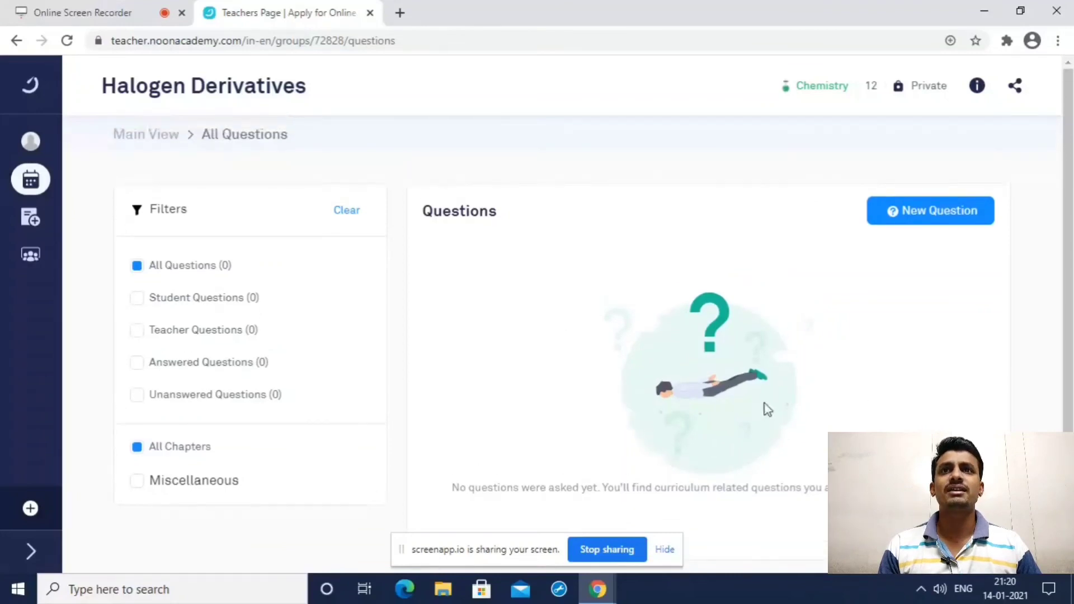